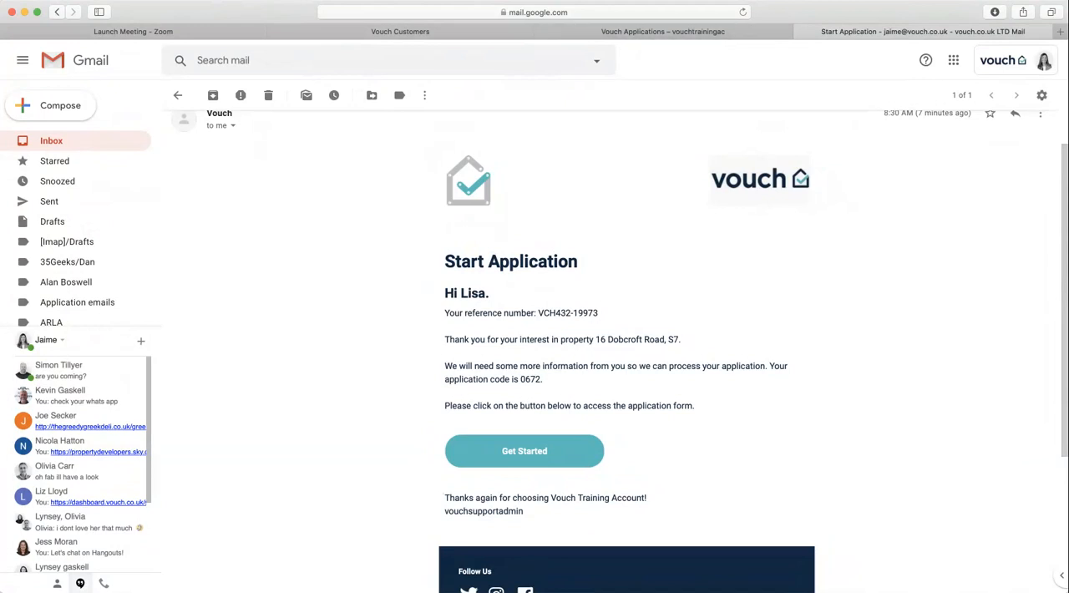
# - Open the application form from the Start Application email and enter the PIN from the welcome message to begin
pyautogui.moveTo(543, 379); pyautogui.dragTo(445, 366)
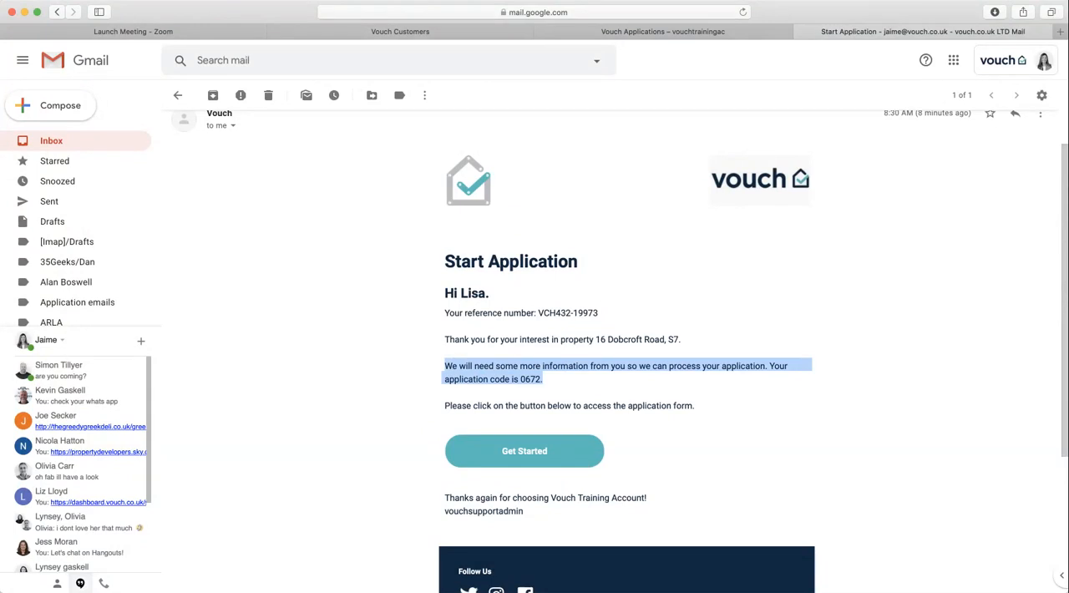
pyautogui.click(524, 451)
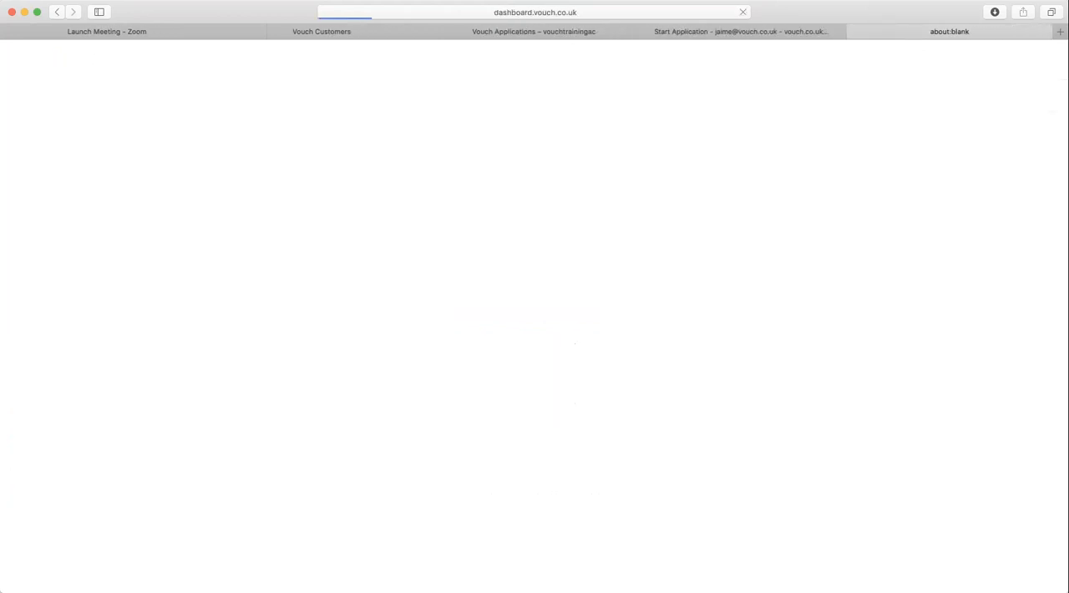
pyautogui.click(530, 385)
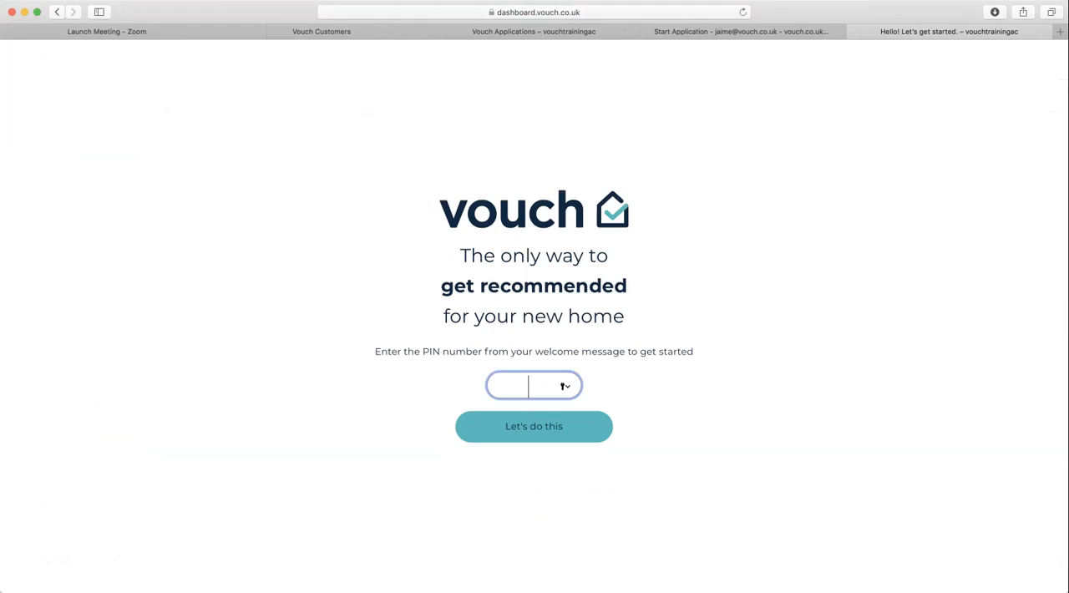
pyautogui.write('••••')
pyautogui.press('Return')
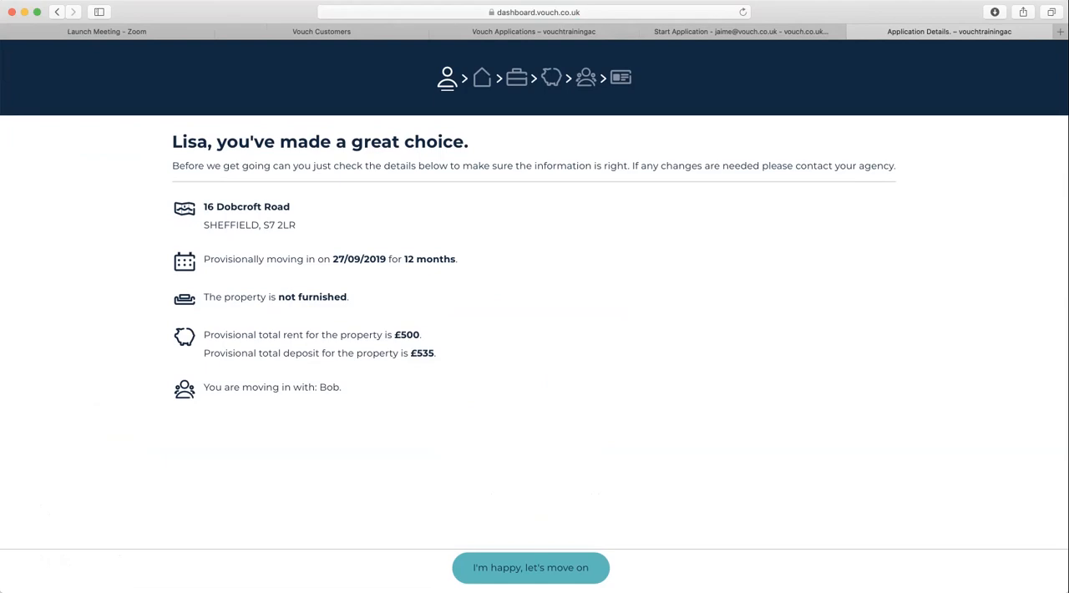
# - Accept the property and tenancy details and fill in the applicant's date of birth
pyautogui.click(532, 568)
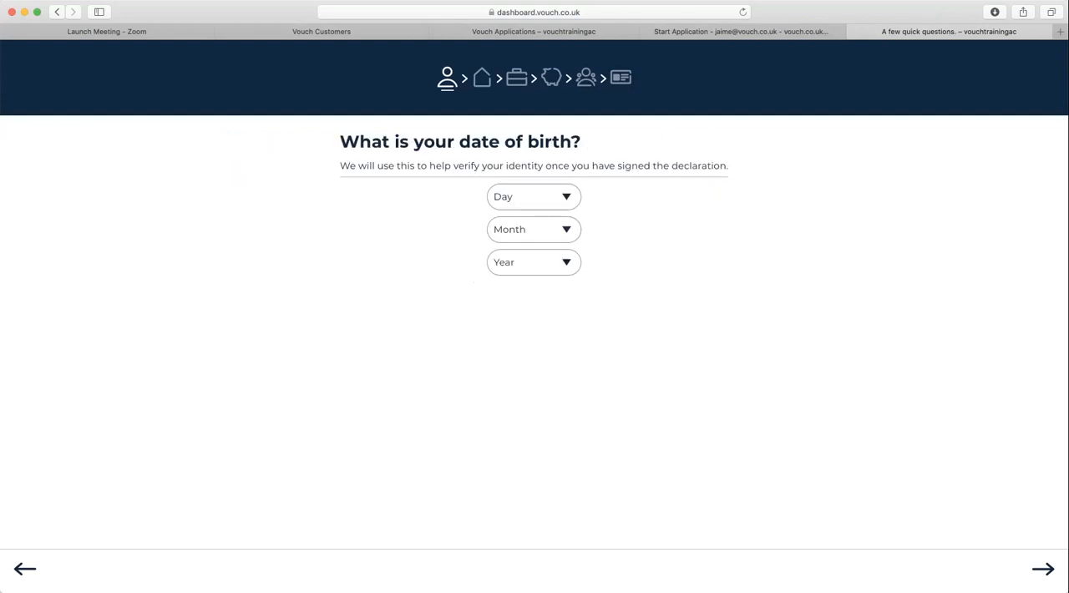
pyautogui.click(534, 197)
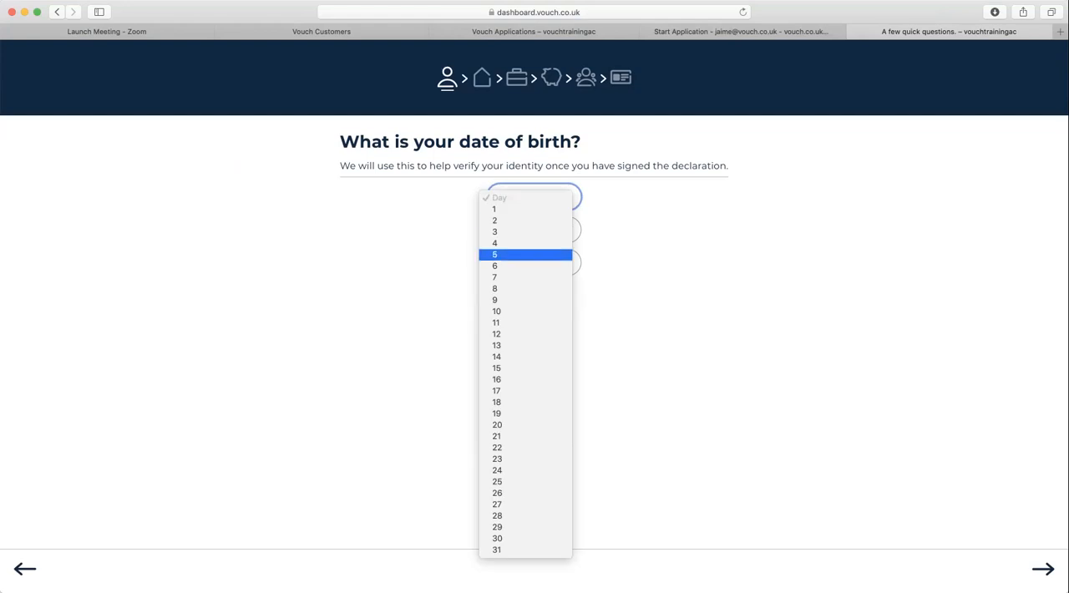
pyautogui.click(526, 402)
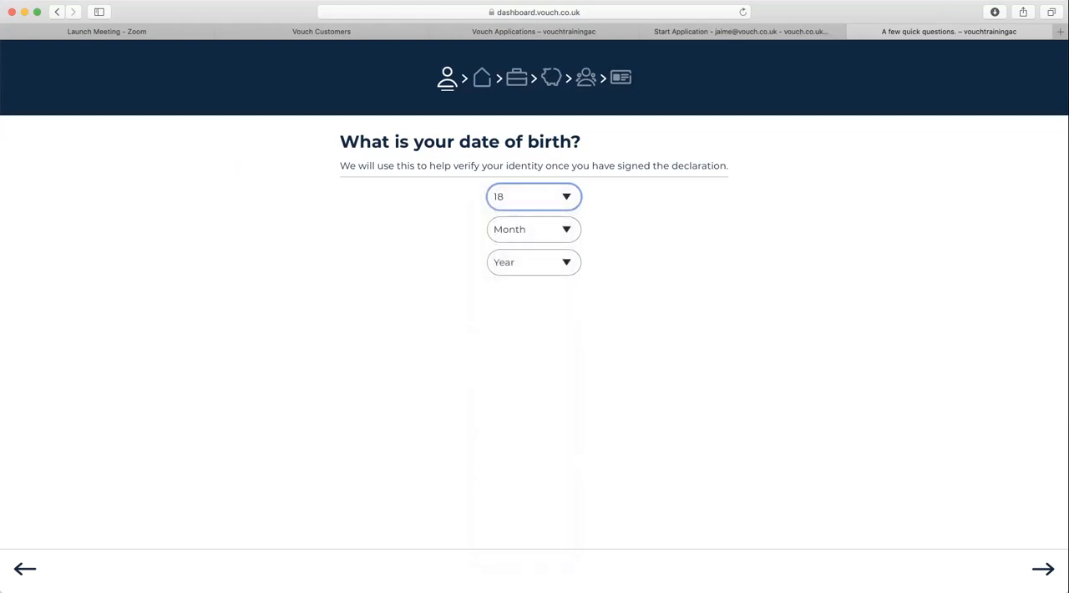
pyautogui.click(533, 229)
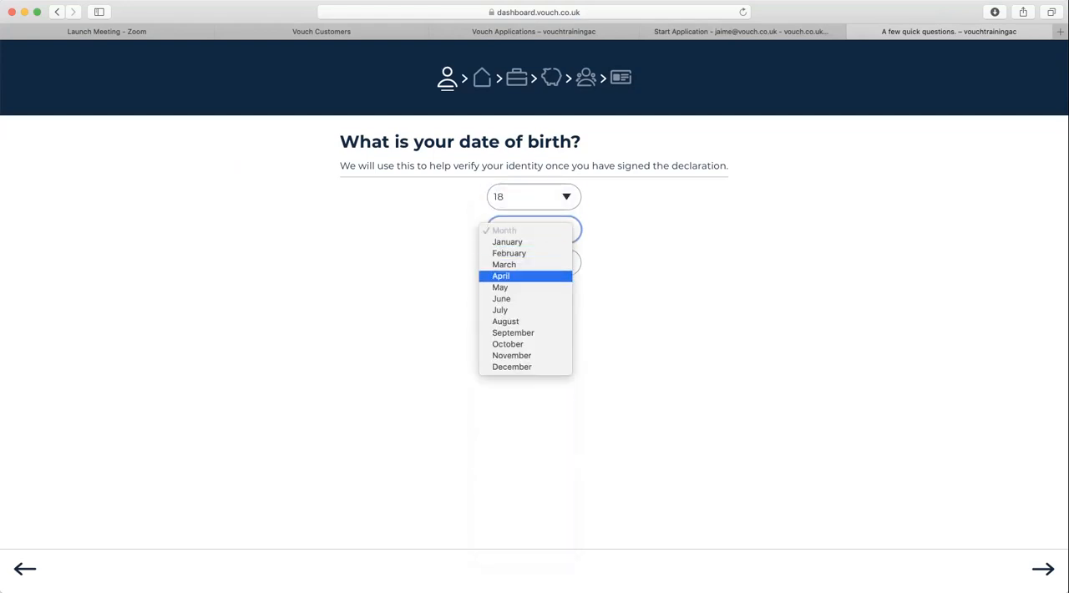
pyautogui.click(500, 288)
pyautogui.click(533, 262)
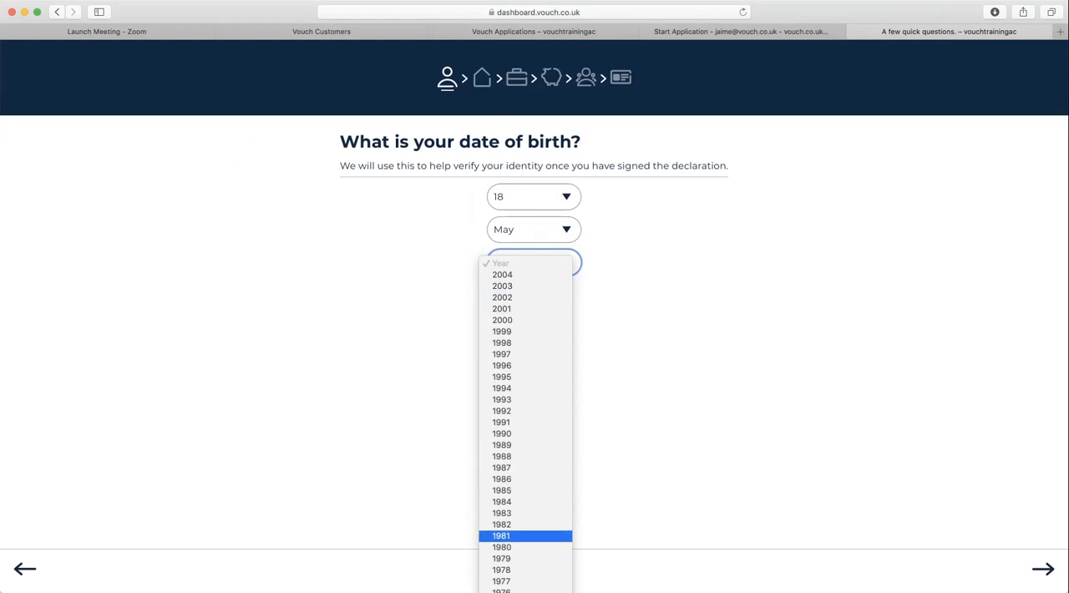
pyautogui.click(502, 592)
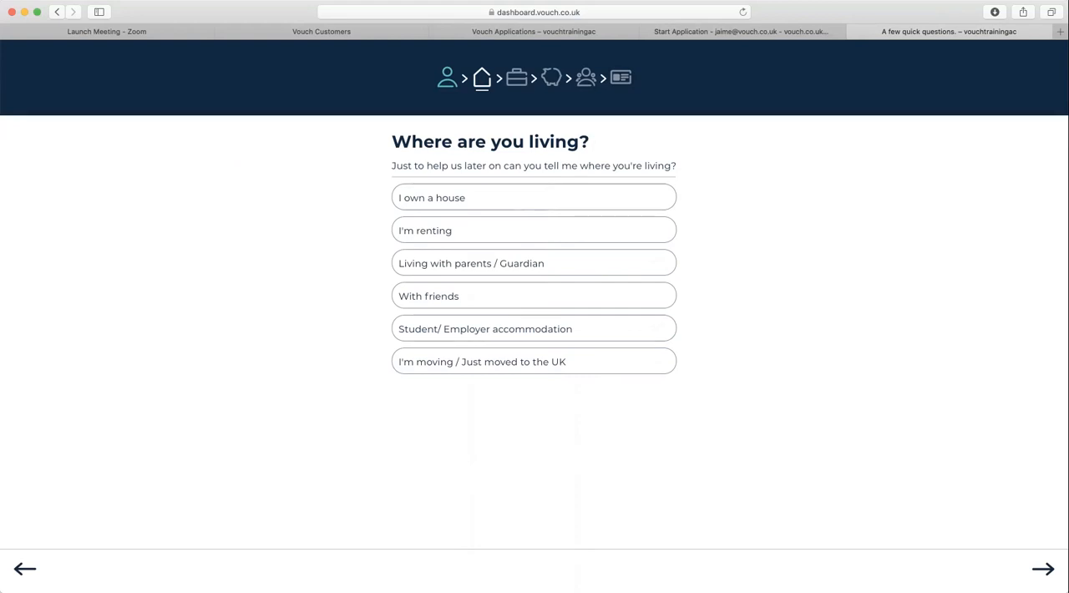
# - Answer the housing, work and payment questions with I'm renting, I have a job and Regular income
pyautogui.click(534, 230)
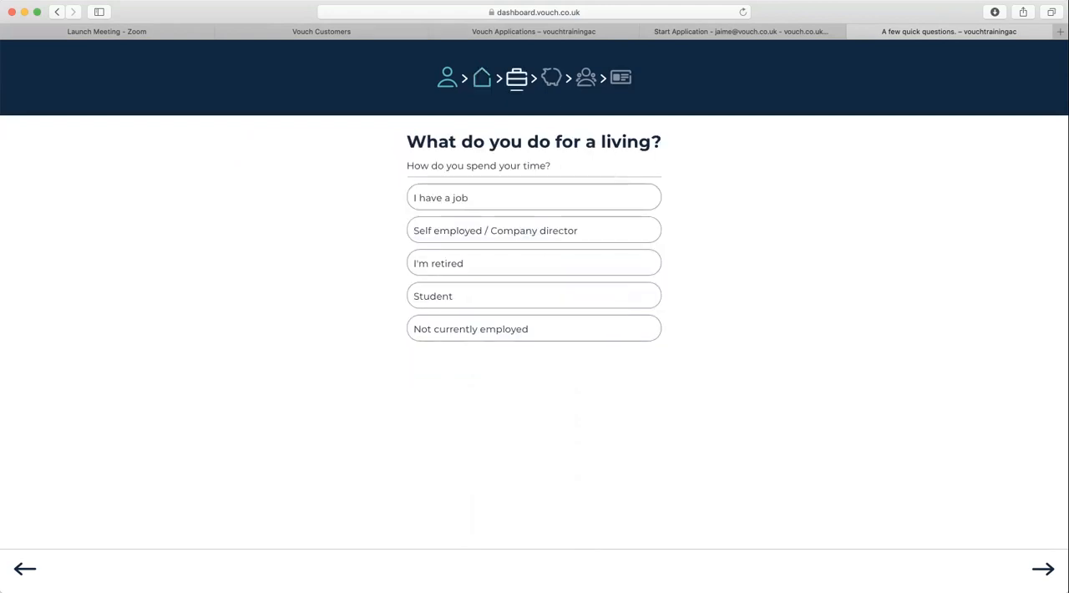
pyautogui.click(534, 197)
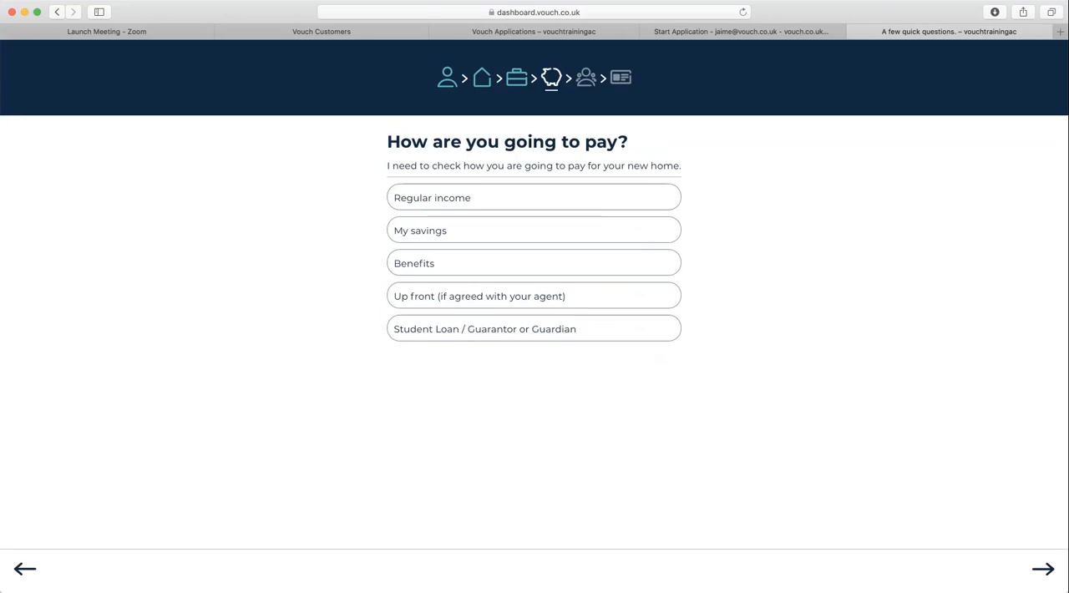
pyautogui.click(534, 197)
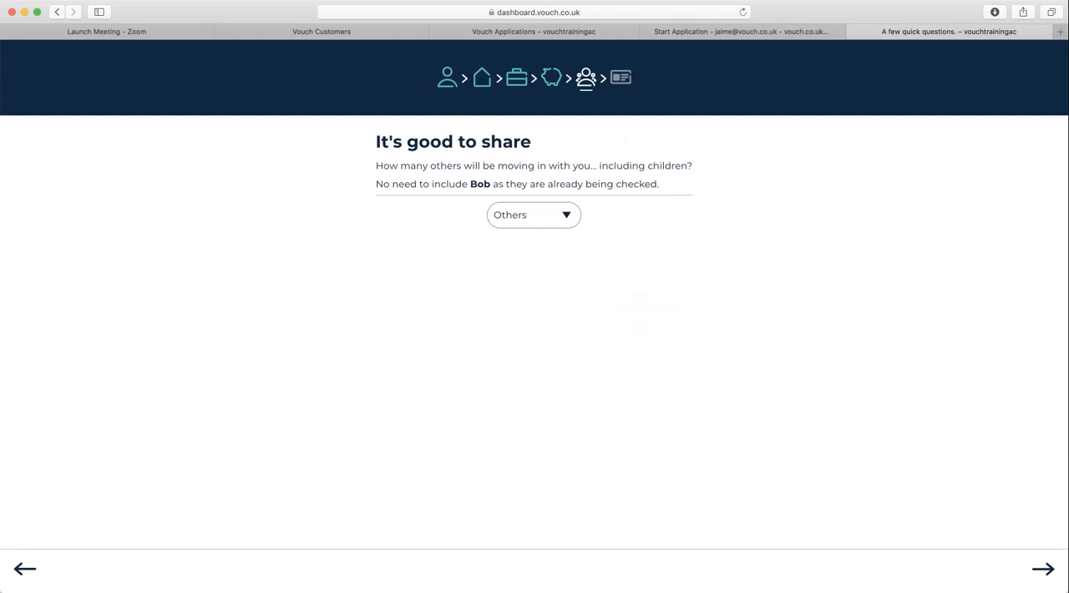
# - State that 1 other person will be moving in and give the right-to-rent status as British citizen
pyautogui.click(533, 216)
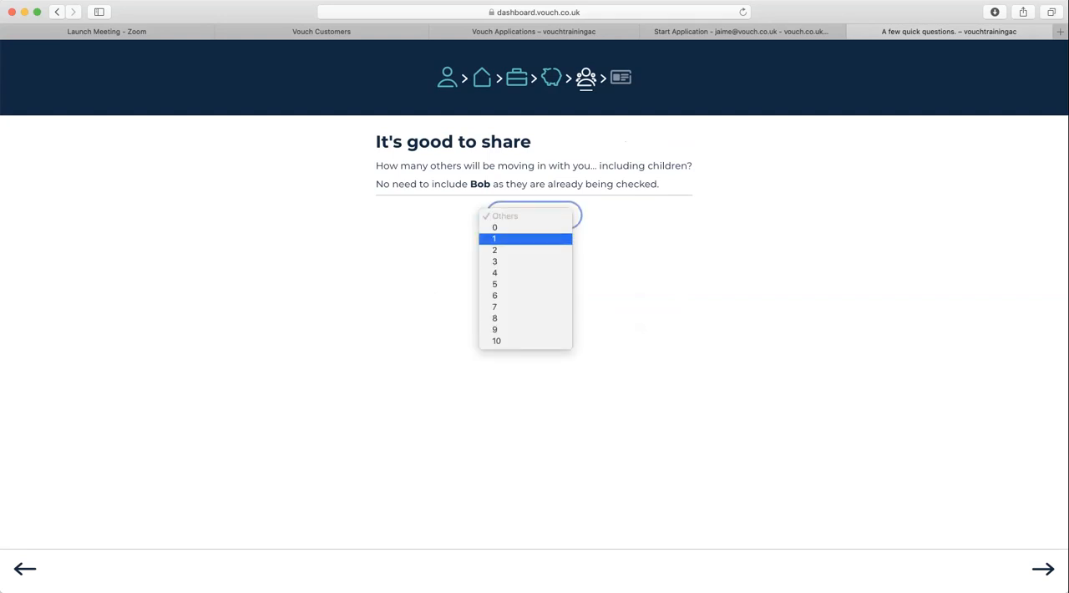
pyautogui.click(527, 238)
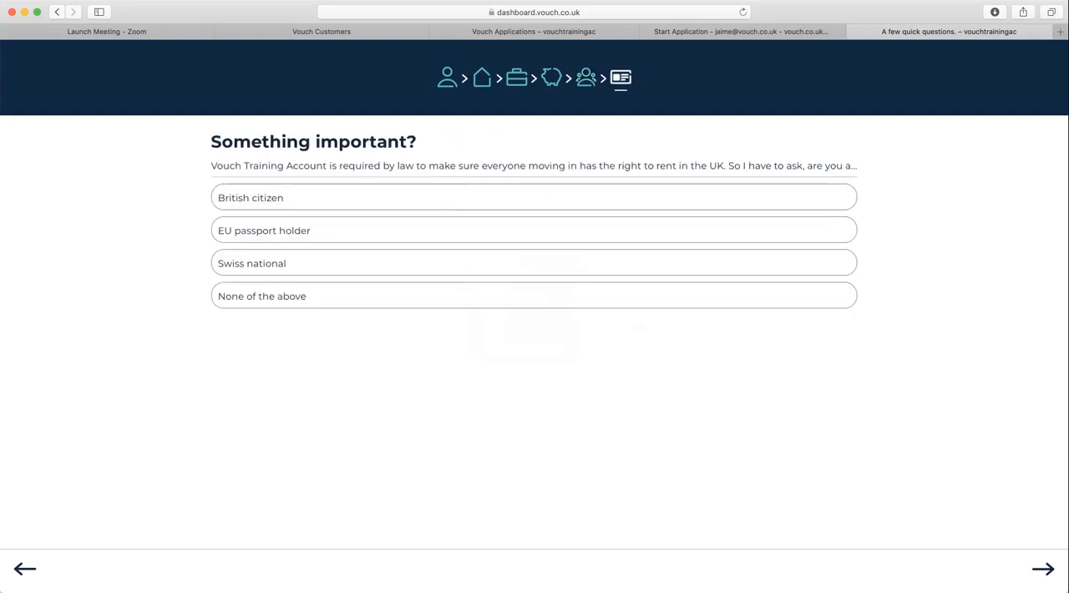
pyautogui.click(534, 197)
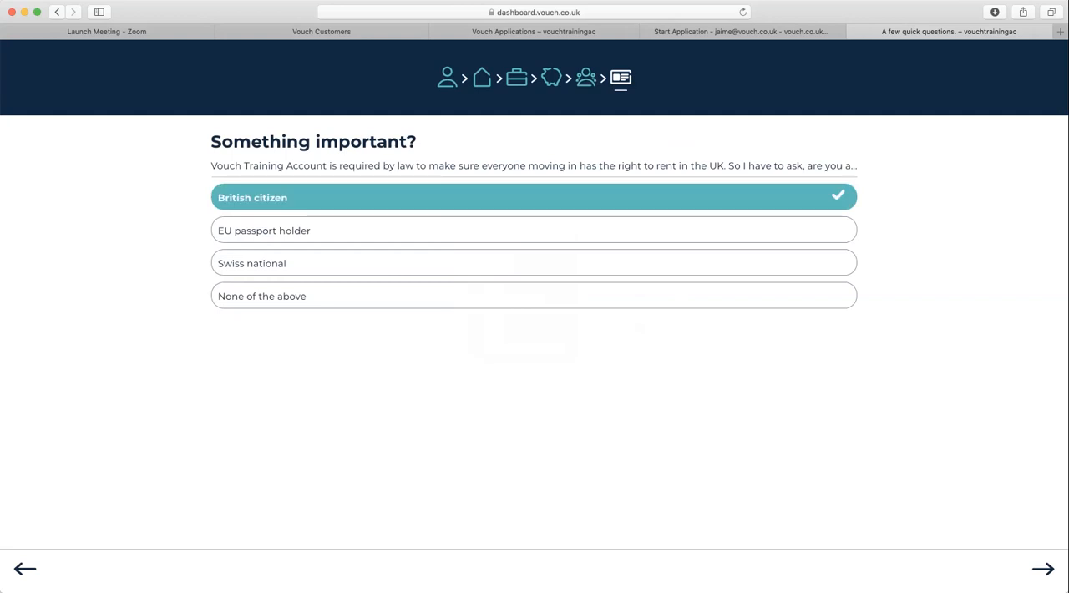
pyautogui.click(1044, 569)
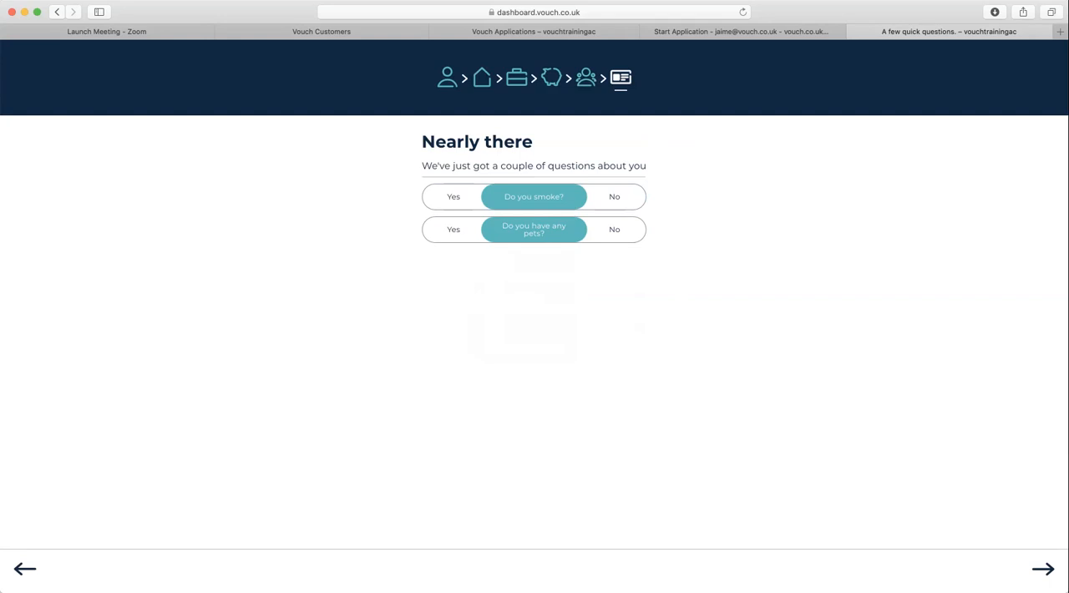
# - Answer No to both the smoking and pets questions and submit the answers
pyautogui.click(615, 197)
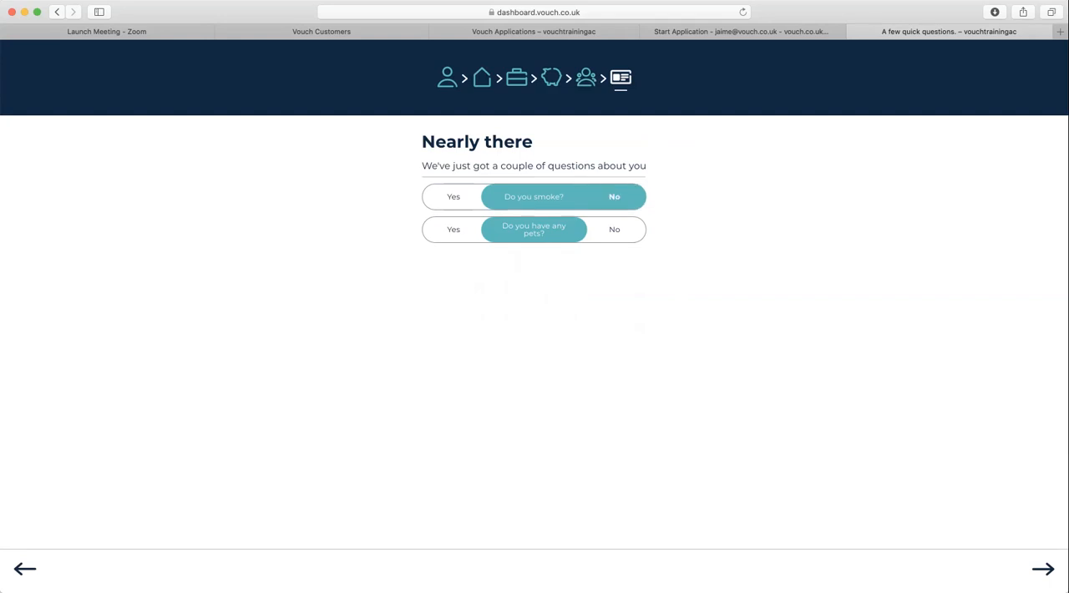
pyautogui.click(454, 230)
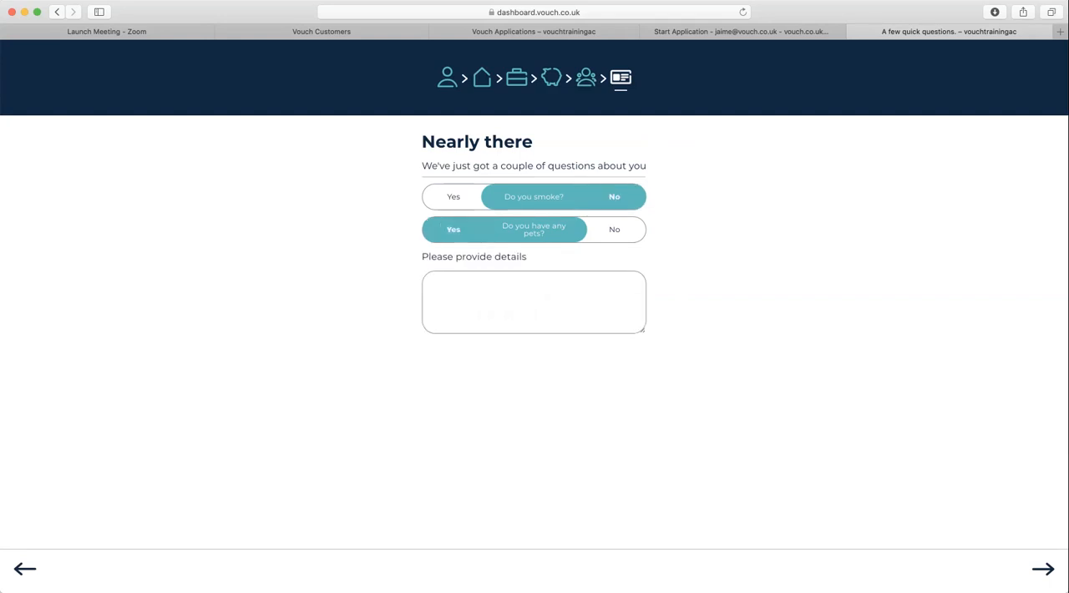
pyautogui.click(615, 229)
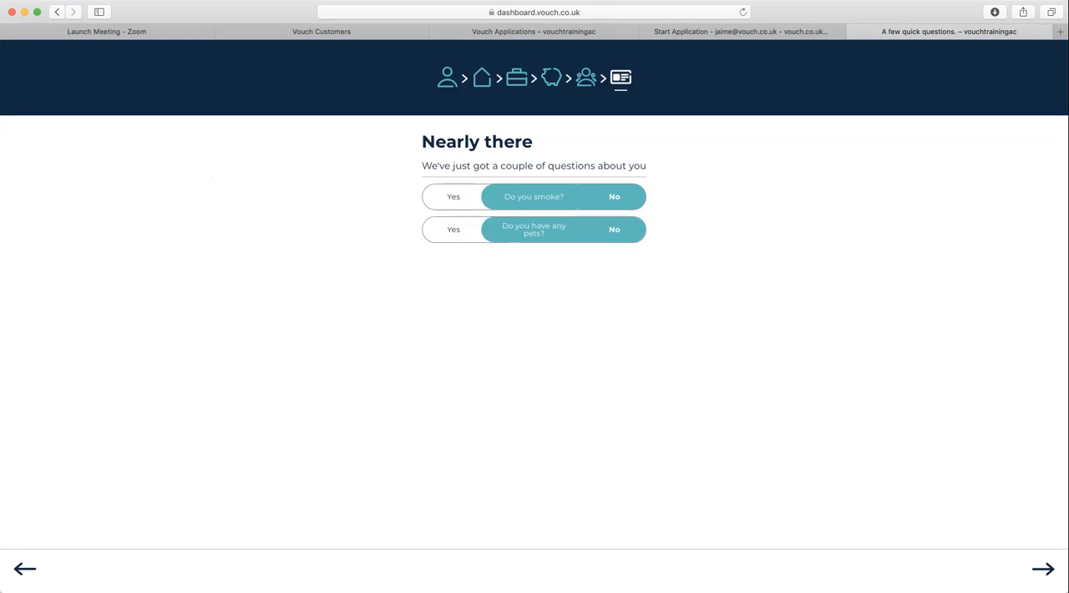
pyautogui.click(1043, 569)
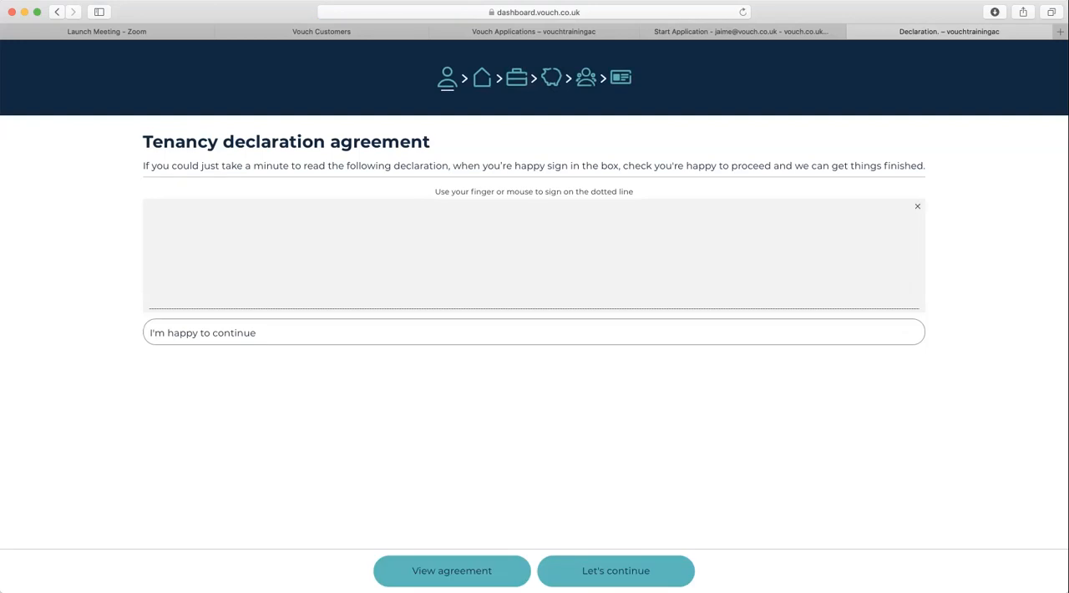
# - Review the tenancy declaration agreement, then sign it by hand and accept it with I'm happy to continue
pyautogui.click(452, 571)
pyautogui.scroll(-5, 535, 284)
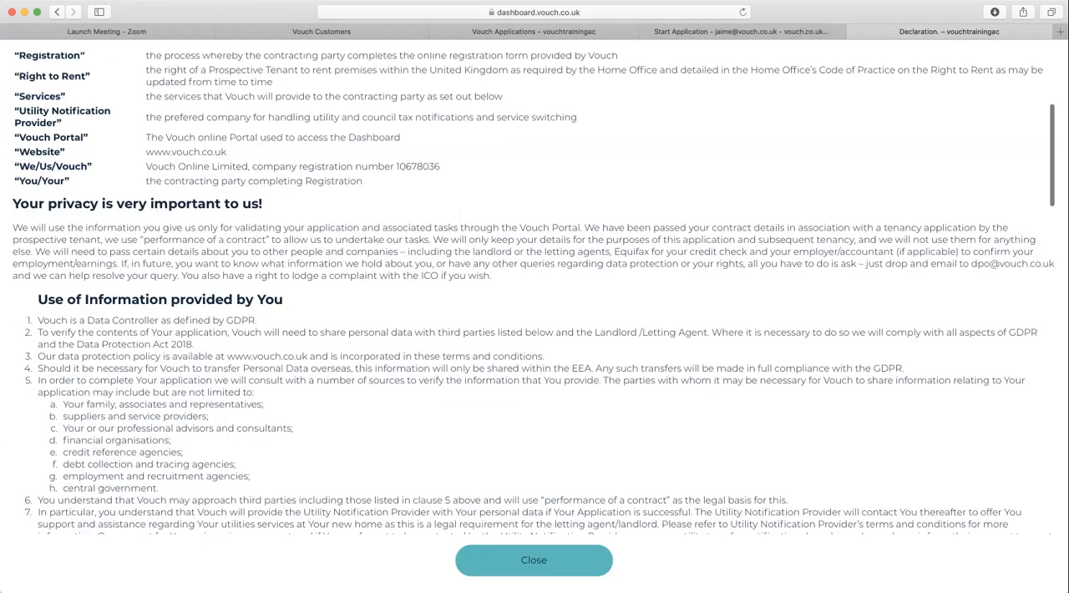
pyautogui.scroll(-20, 535, 284)
pyautogui.click(533, 561)
pyautogui.moveTo(308, 238)
pyautogui.mouseDown()
pyautogui.moveTo(279, 252)
pyautogui.moveTo(783, 264)
pyautogui.mouseUp()
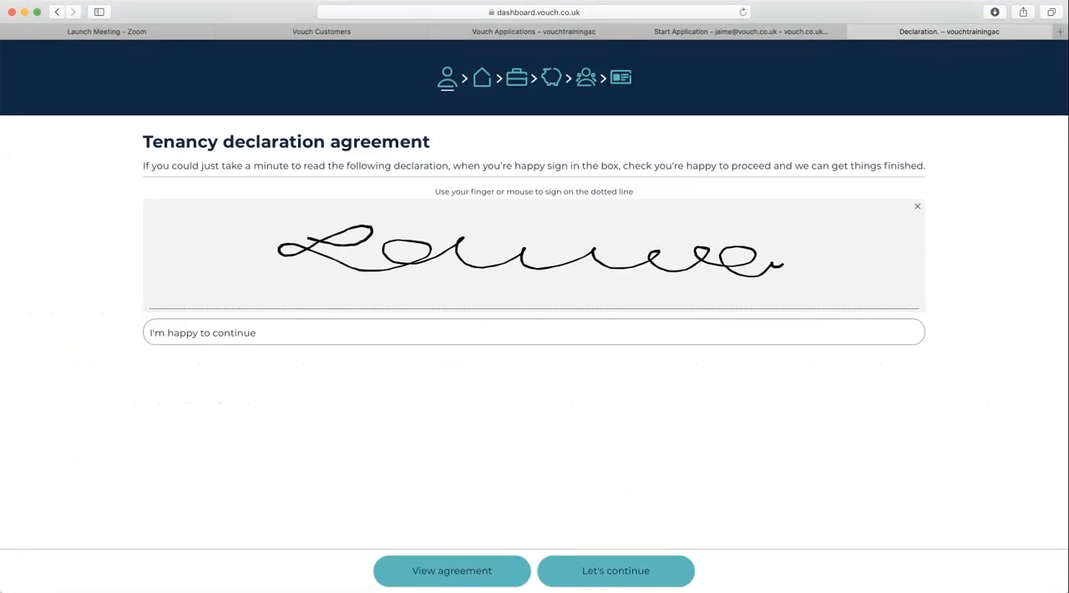
pyautogui.click(534, 332)
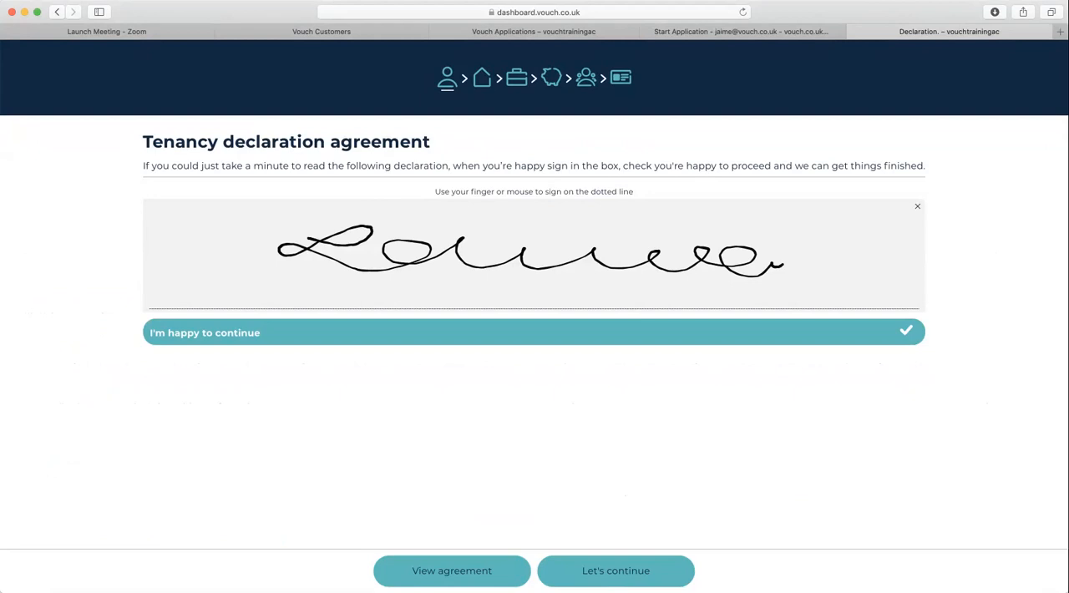
pyautogui.click(616, 571)
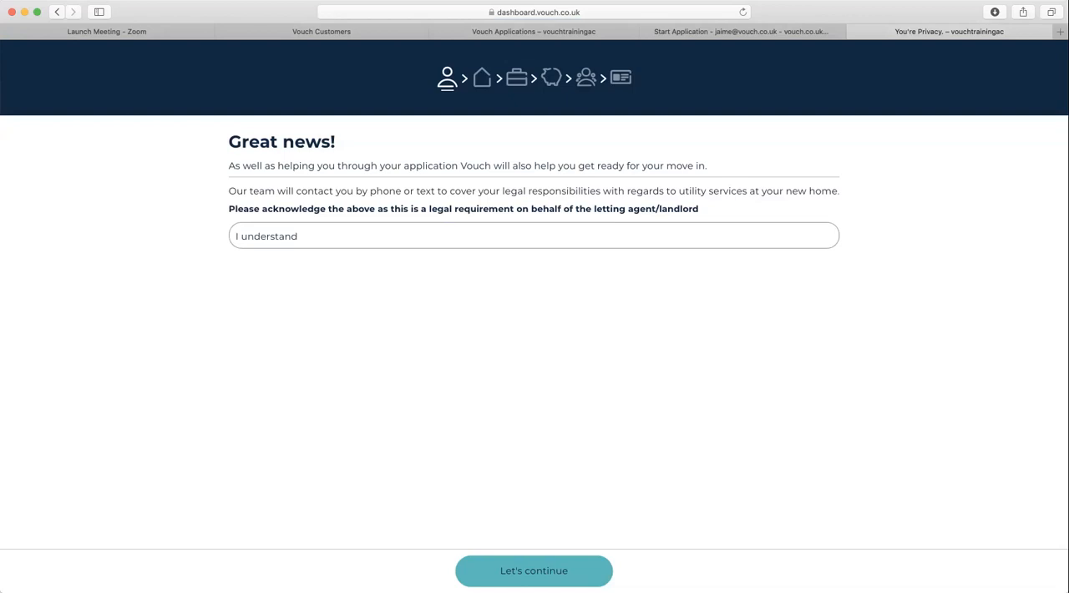
# - Acknowledge the utility services contact notice with I understand and proceed to the additional application details
pyautogui.click(534, 235)
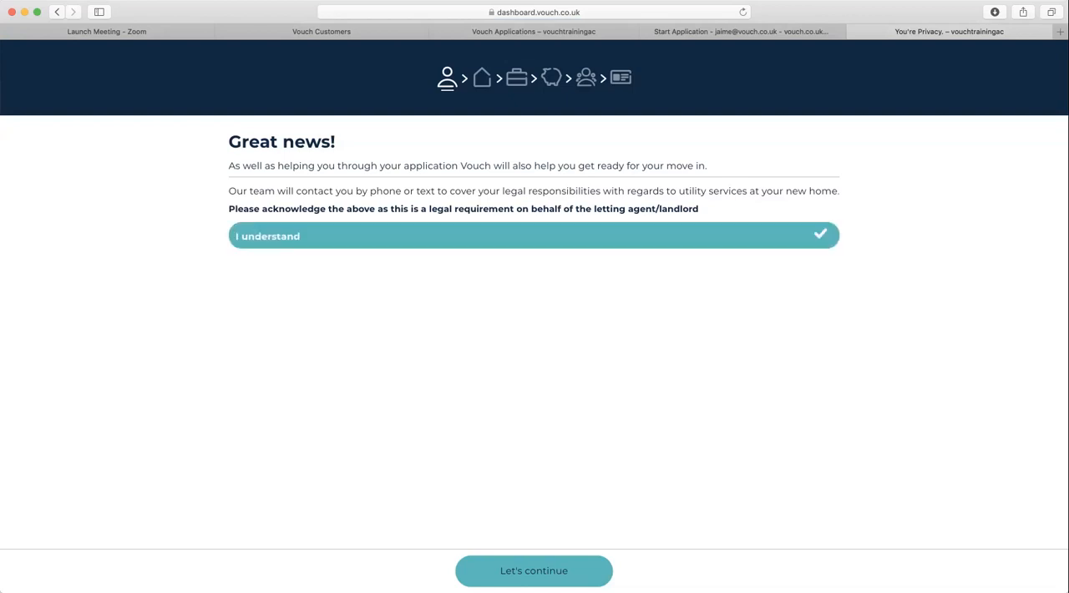
pyautogui.click(534, 572)
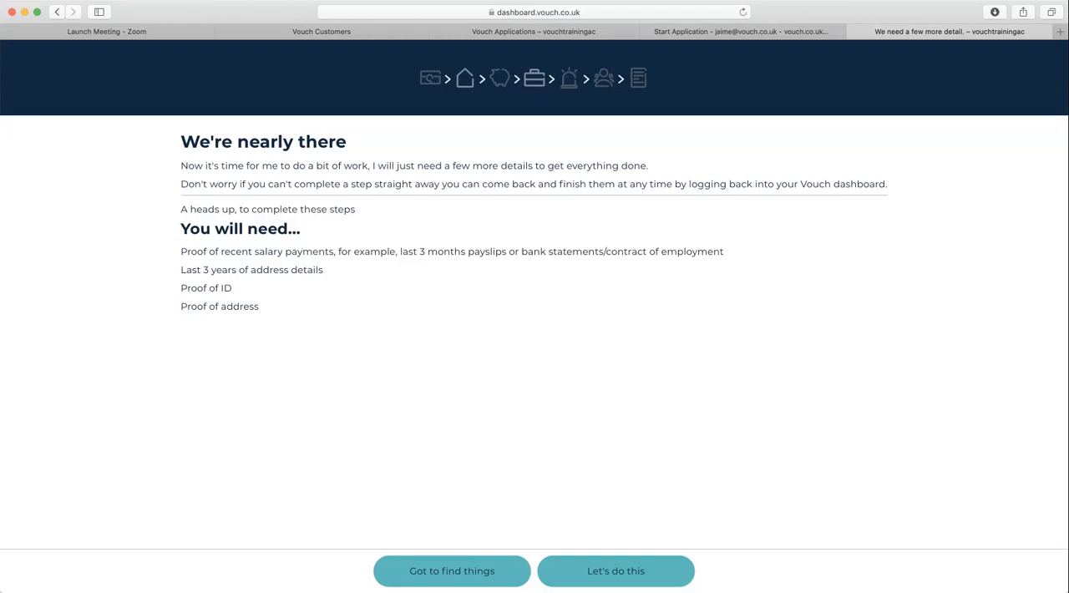
pyautogui.click(616, 571)
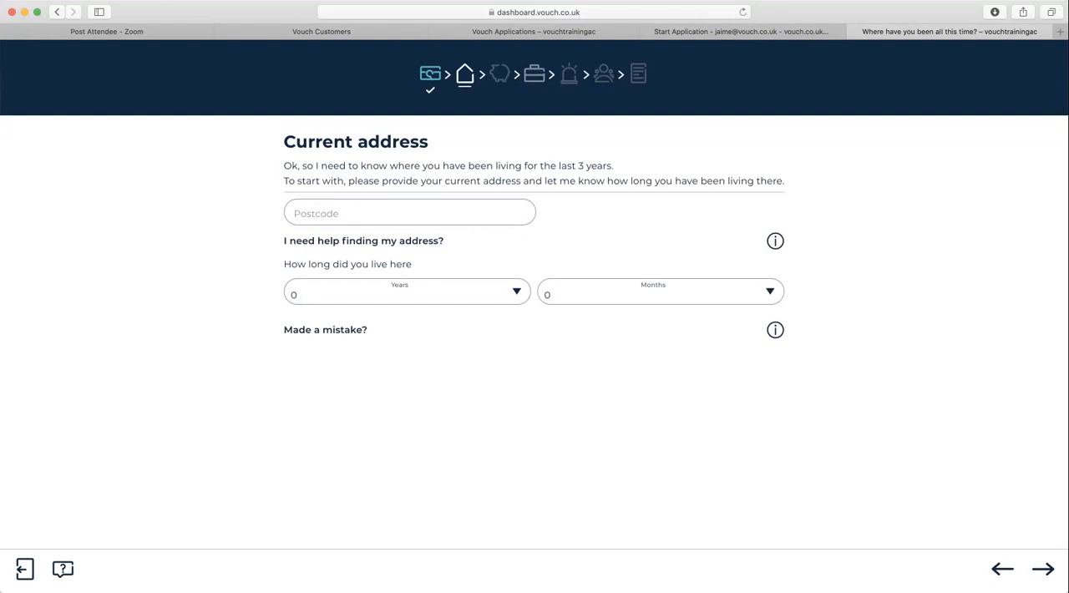
# - Switch the current address to manual entry and fill in the applicant's street, town and postcode
pyautogui.click(776, 241)
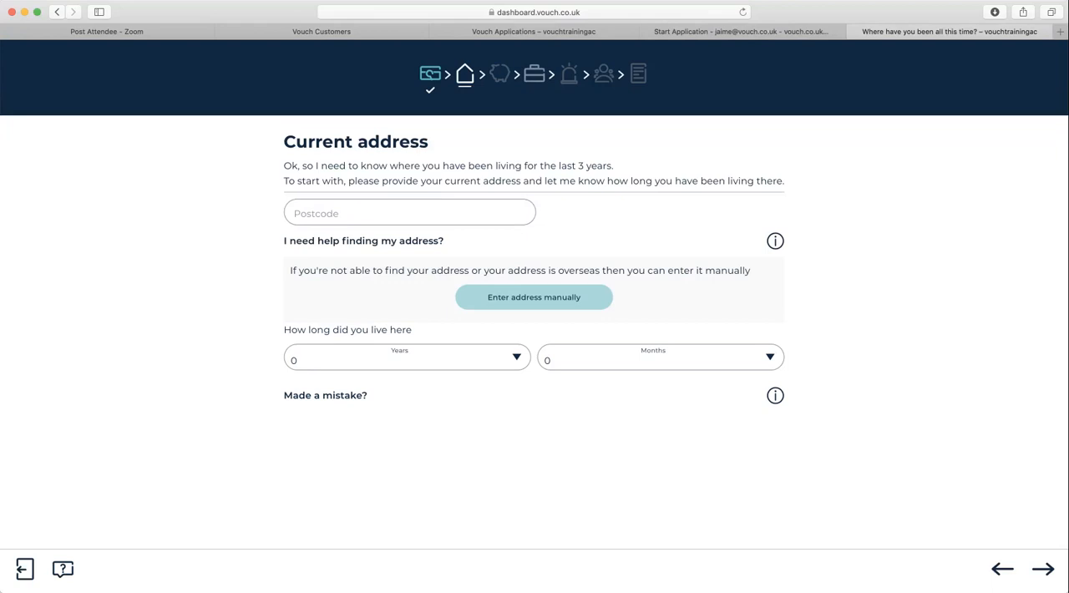
pyautogui.click(534, 297)
pyautogui.click(409, 219)
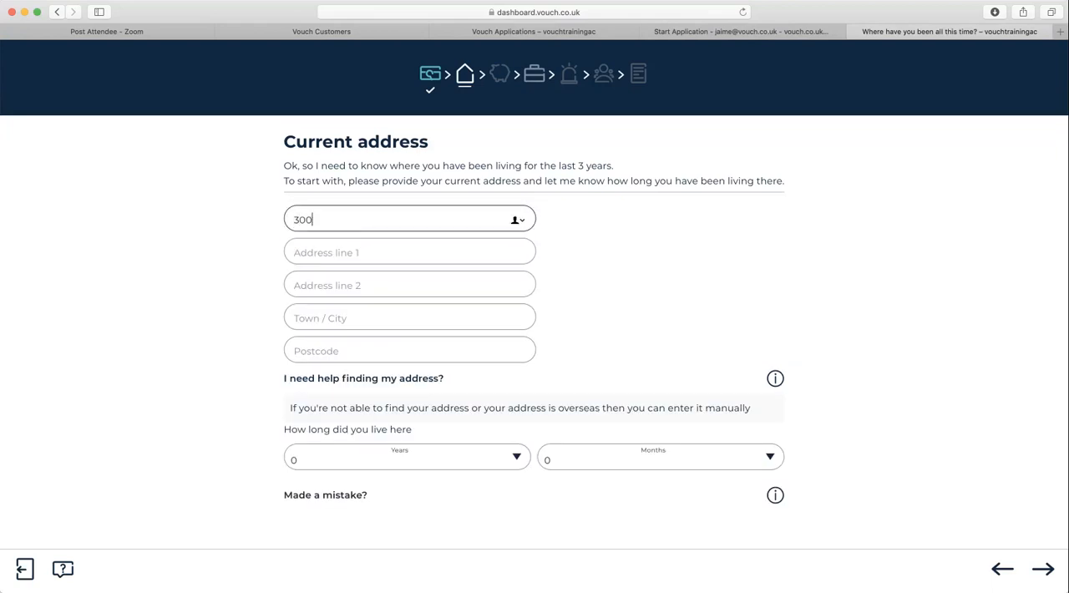
pyautogui.click(410, 318)
pyautogui.write('Ely')
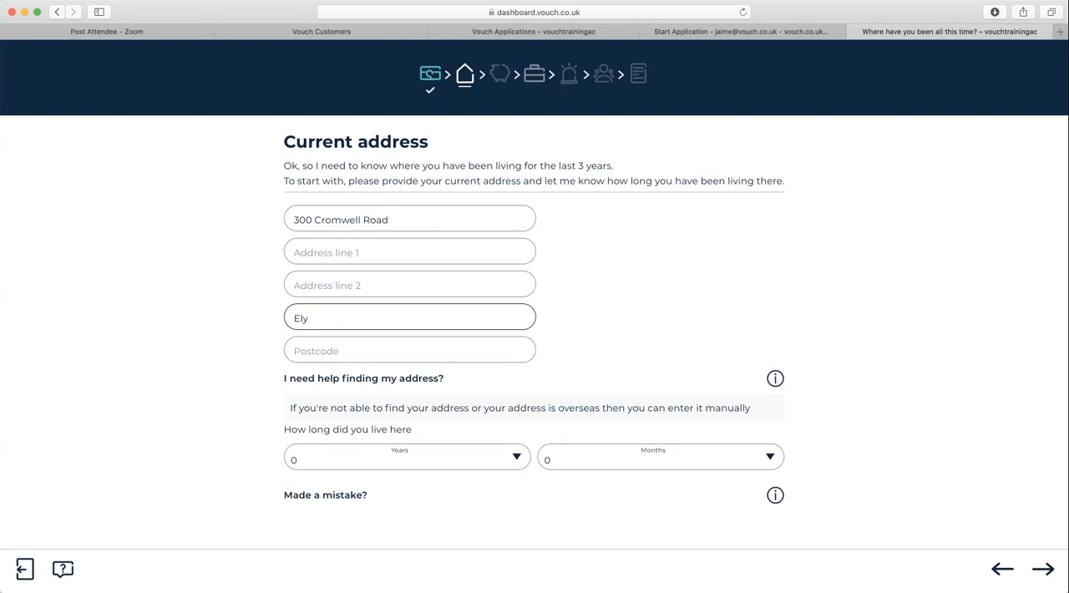
pyautogui.press('Tab')
pyautogui.write('CB')
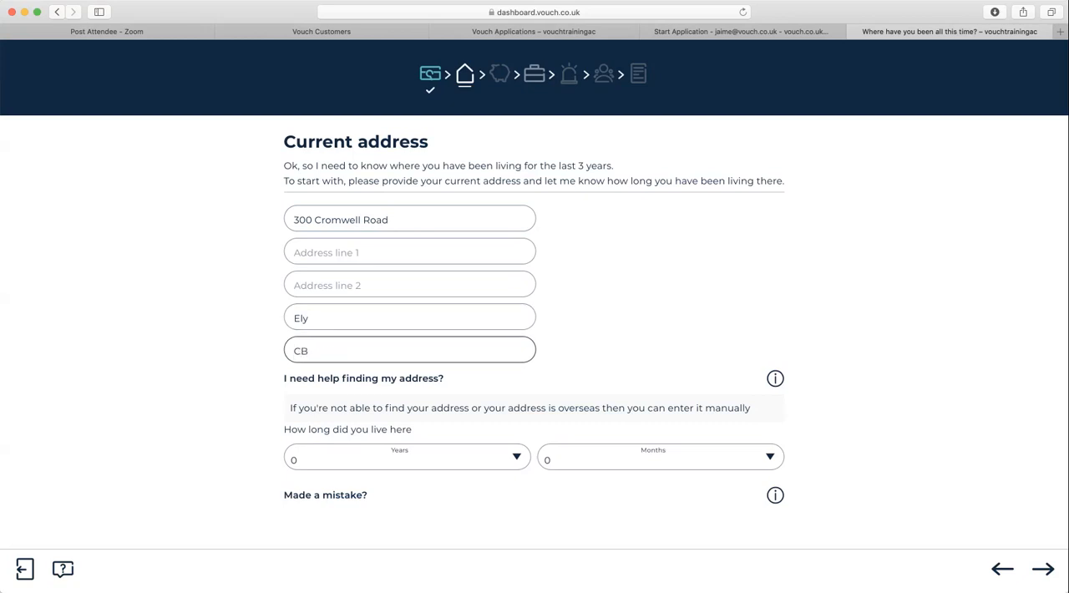
pyautogui.write('6 1A')
# - Set the time lived at the current address to 3+ years and declare that all addresses have been supplied
pyautogui.click(407, 457)
pyautogui.click(399, 491)
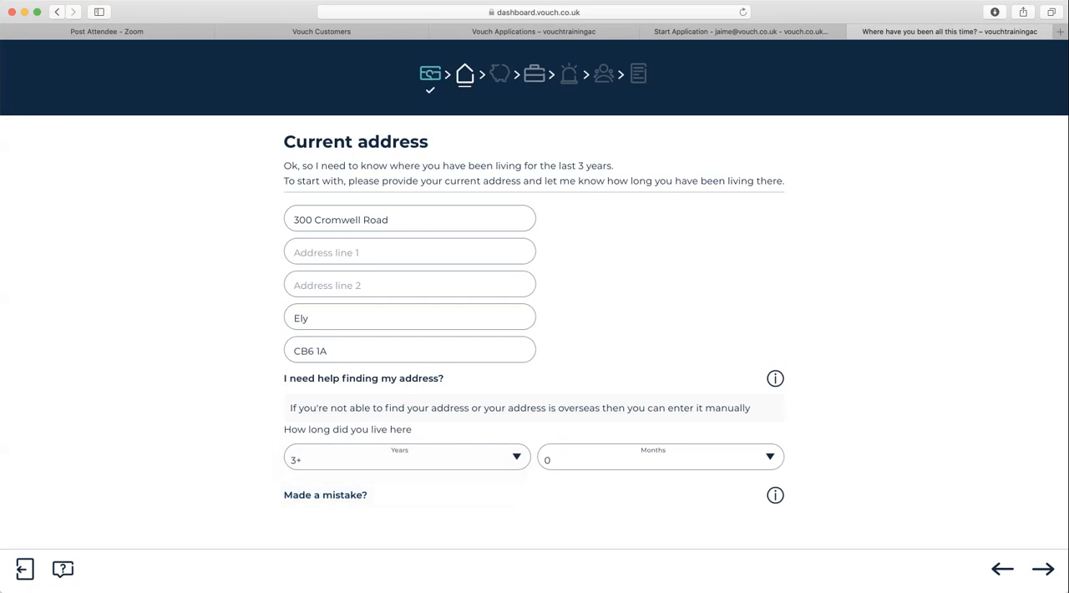
pyautogui.click(1043, 569)
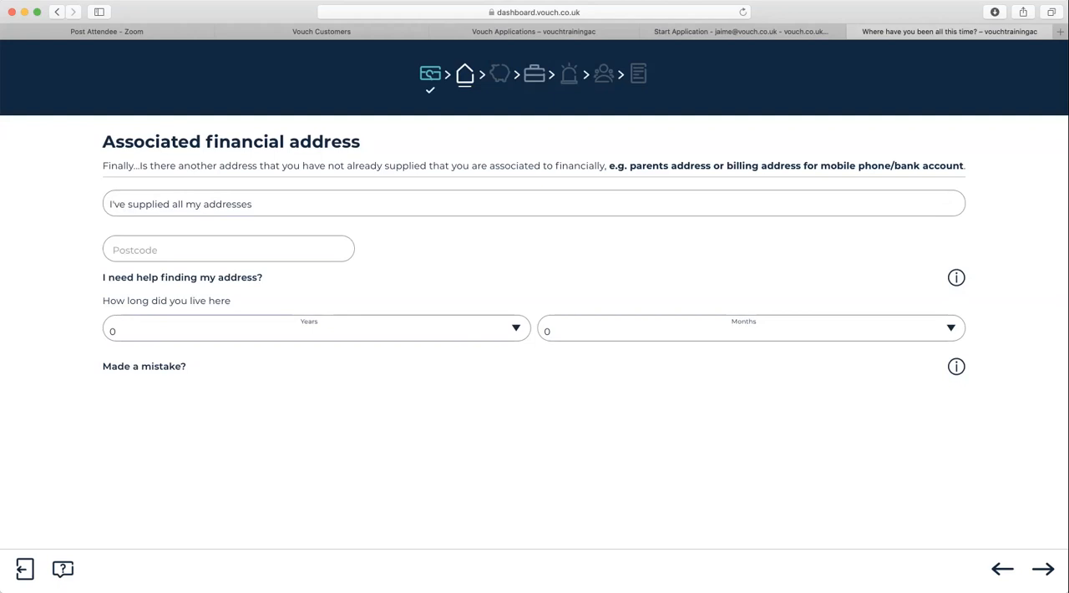
pyautogui.click(533, 203)
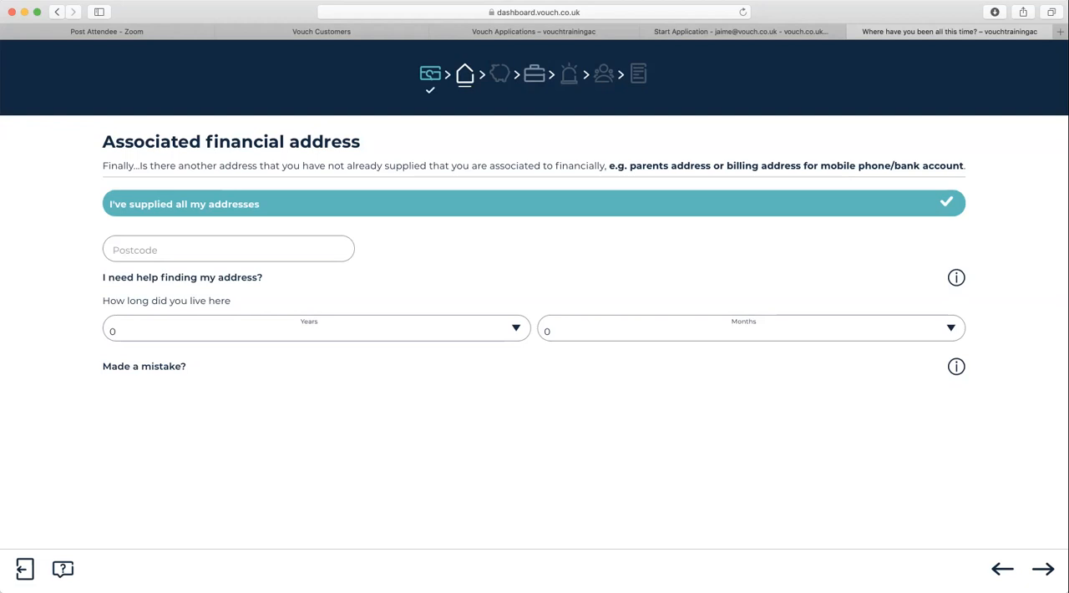
# - Proceed to the landlord details and fill in the landlord's first and last name
pyautogui.click(1043, 569)
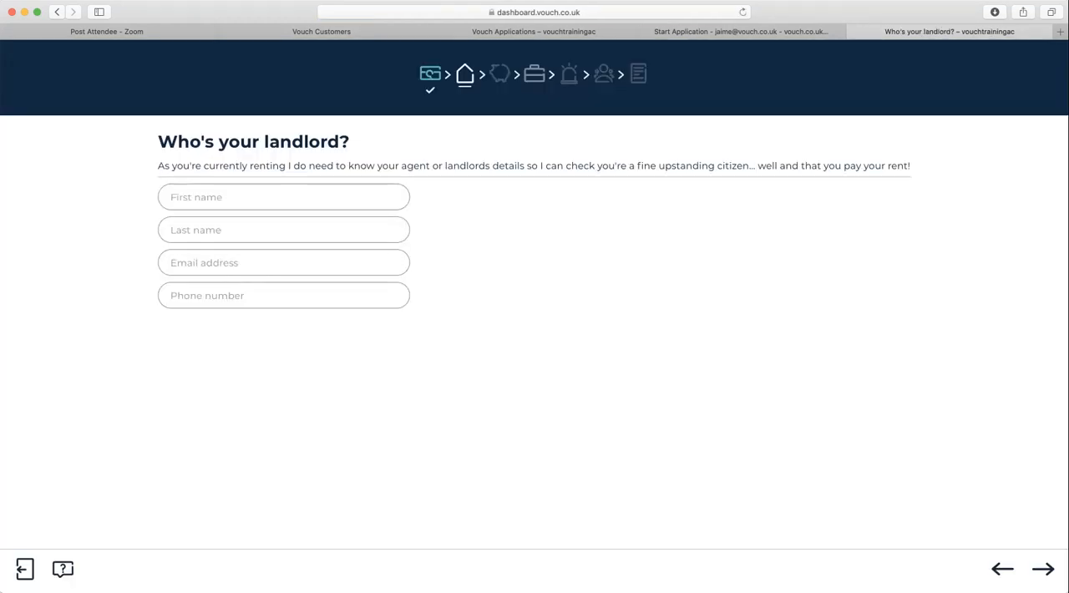
pyautogui.click(284, 198)
pyautogui.press('Tab')
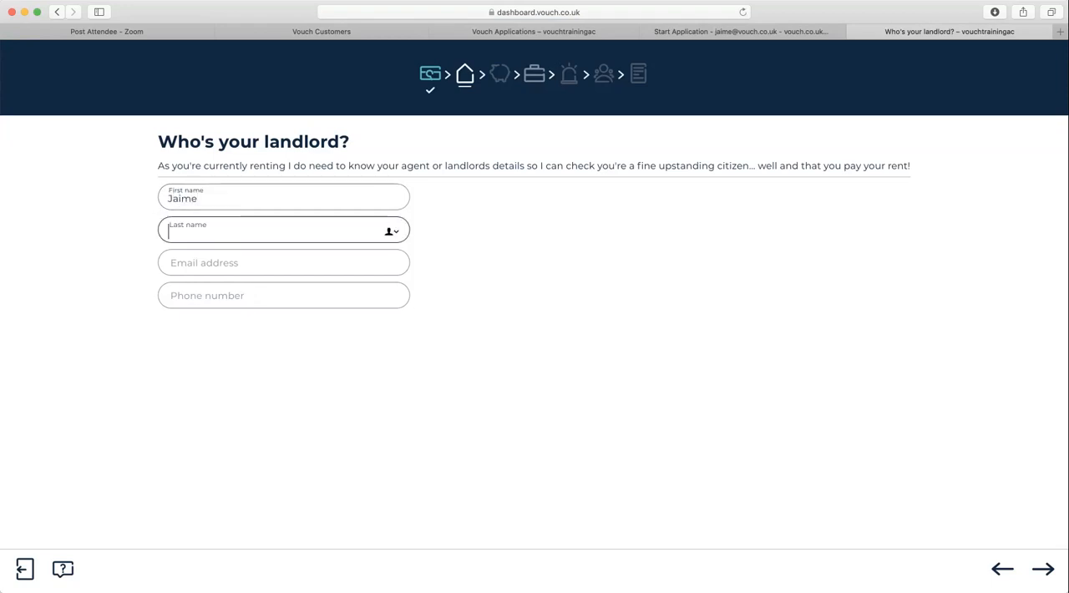
pyautogui.press('Tab')
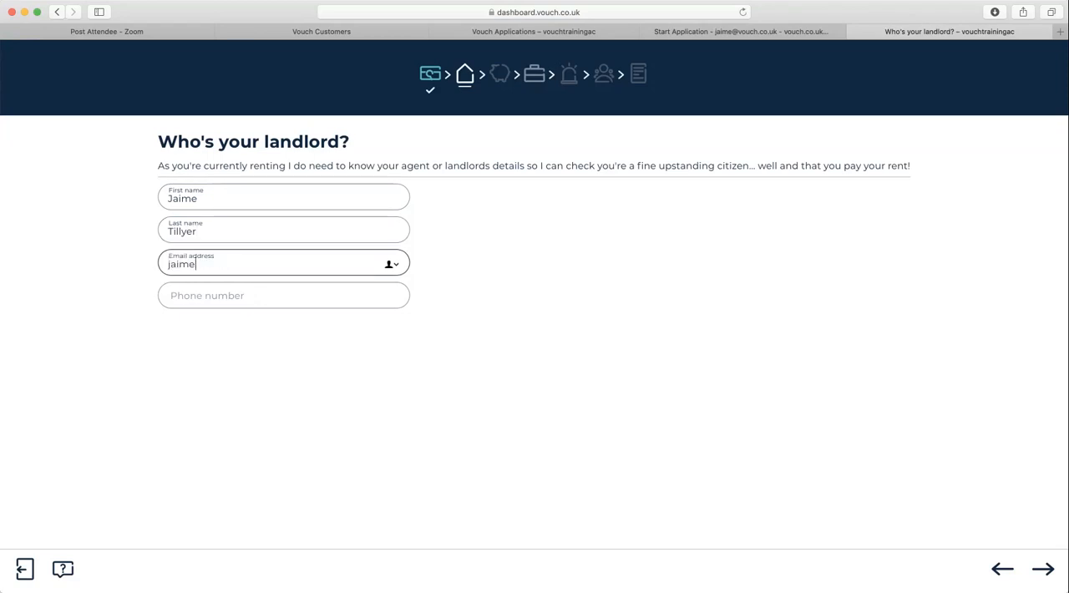
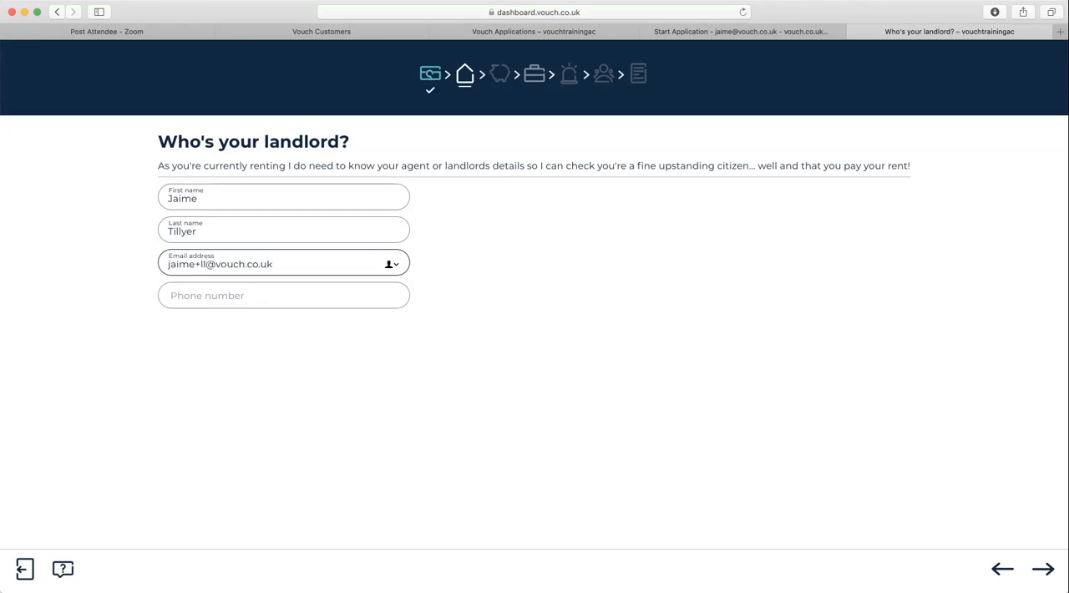
# - Fill in the landlord's email address and phone number, and submit the landlord details
pyautogui.press('Tab')
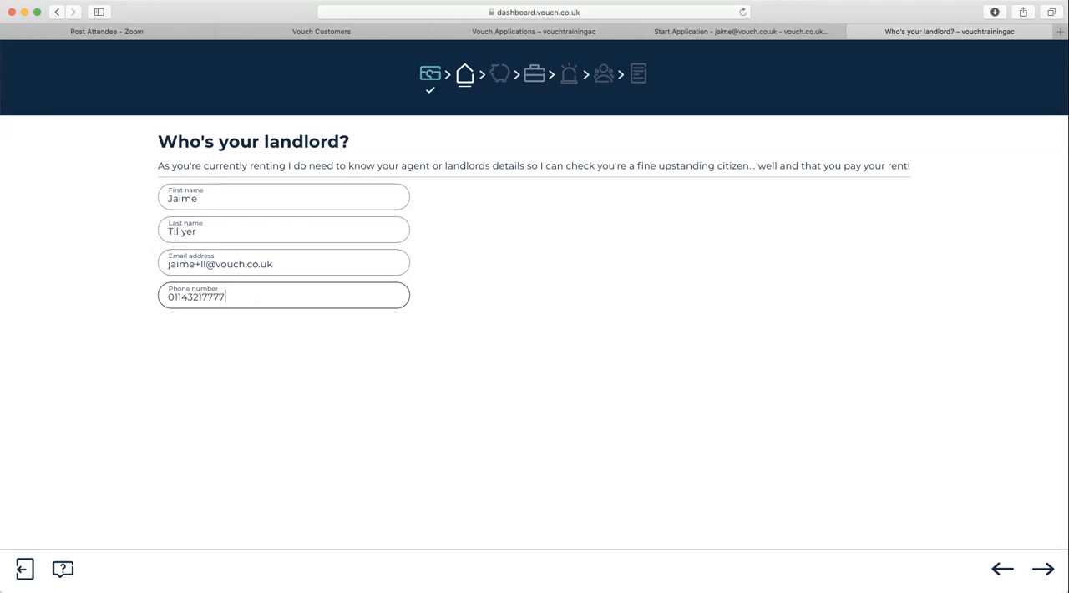
pyautogui.press('Return')
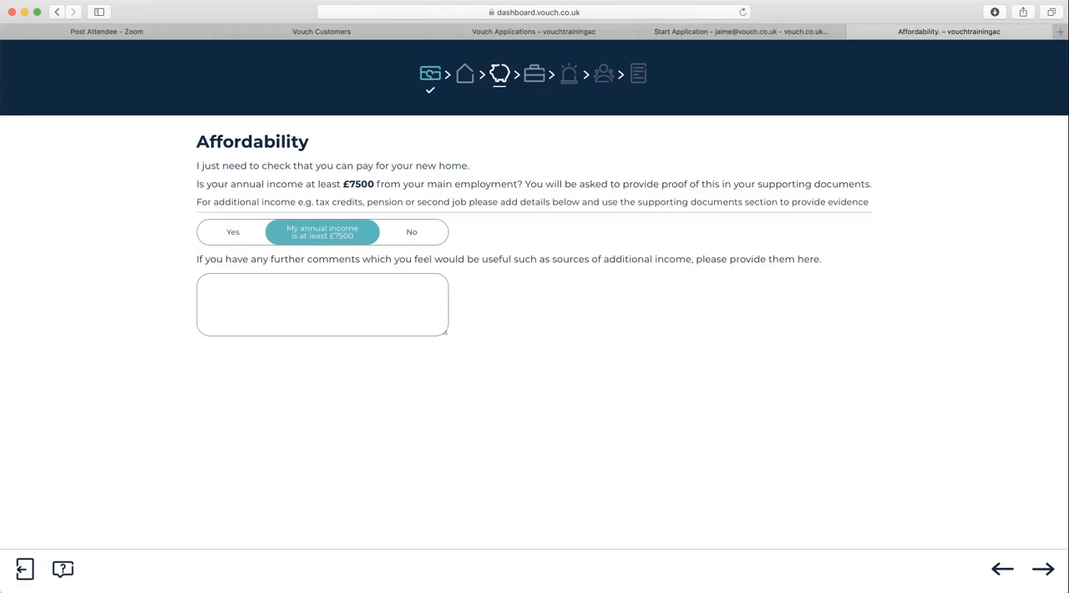
# - Confirm an annual income of at least £7500 and give the employment as a permanent Admin Assistant position at Vouch
pyautogui.click(233, 232)
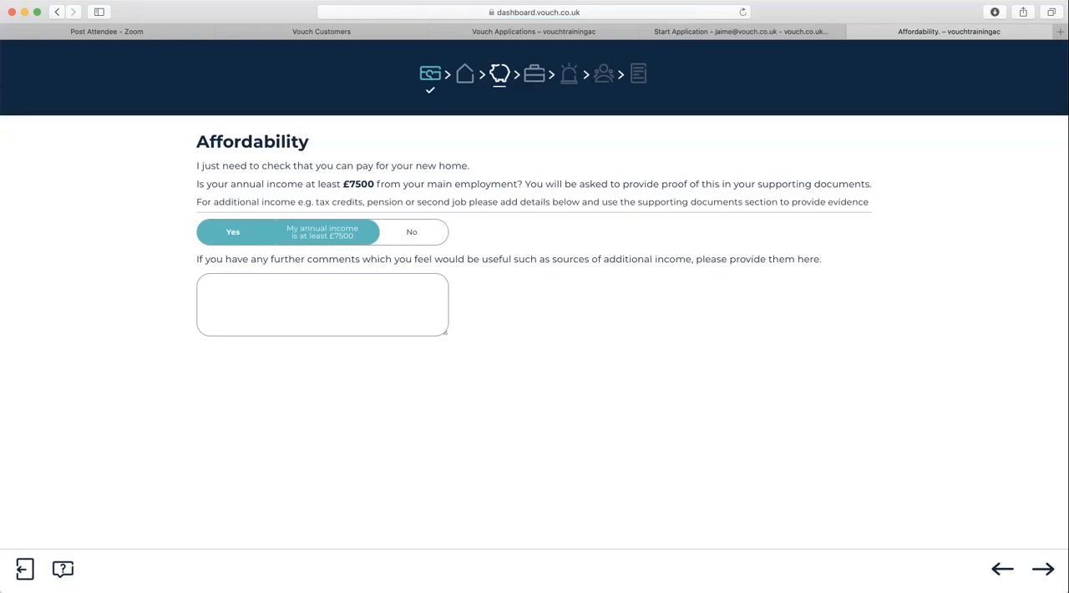
pyautogui.click(1044, 568)
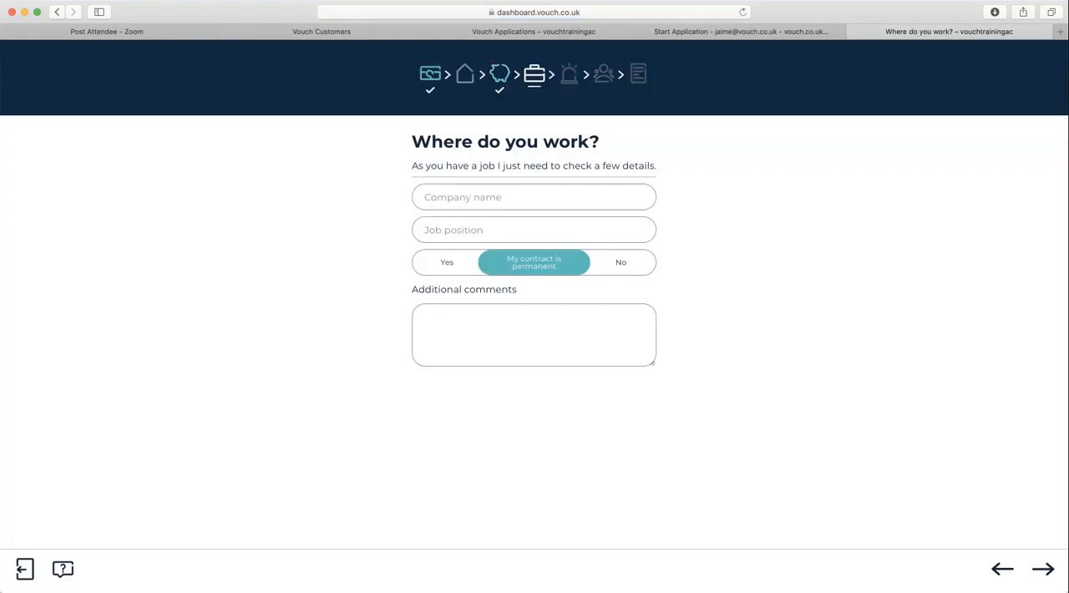
pyautogui.click(534, 197)
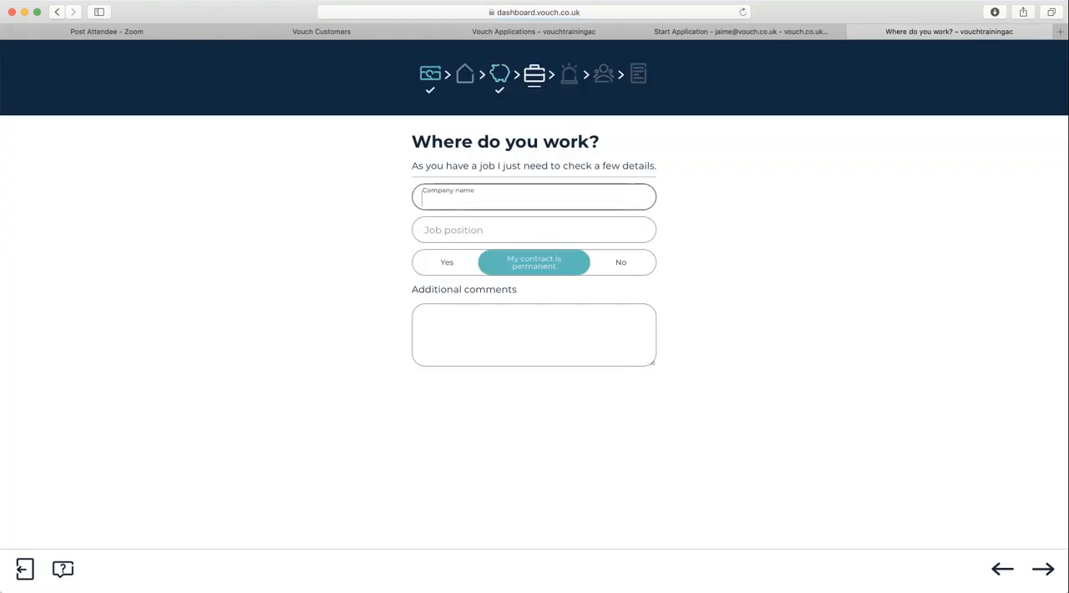
pyautogui.write('Vouch')
pyautogui.press('Tab')
pyautogui.write('Admin A')
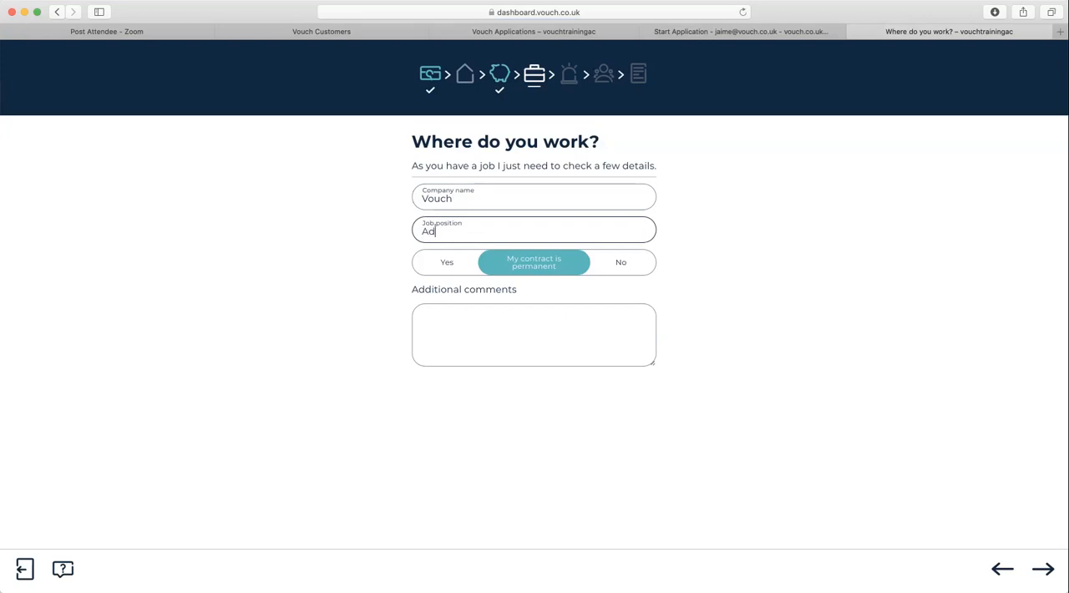
pyautogui.write('ssistant')
pyautogui.click(447, 263)
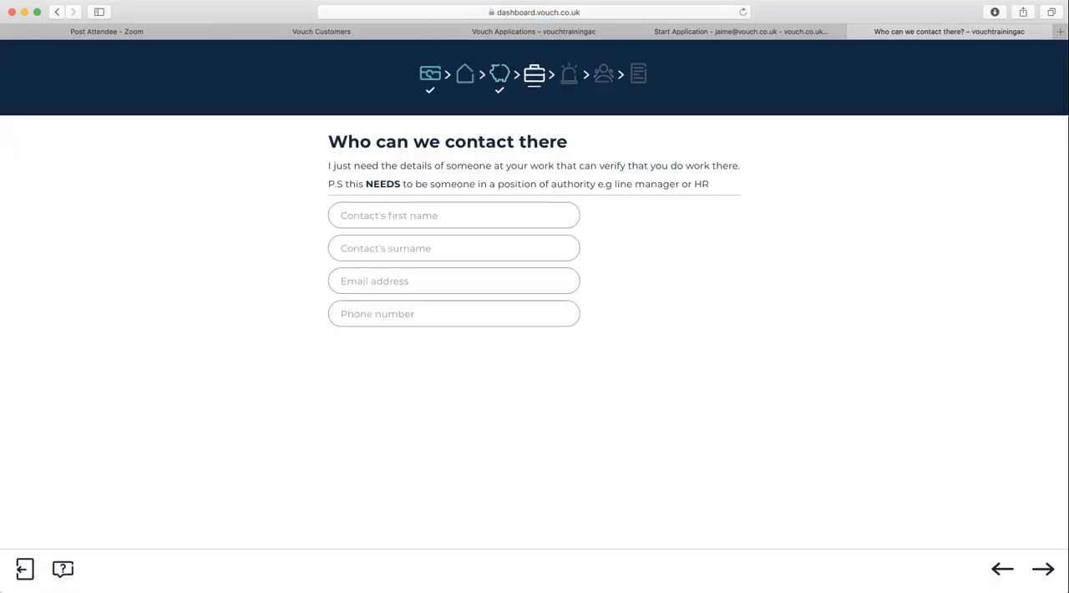
# - Review the position-of-authority requirement for the work contact and fill in the contact's first name and surname
pyautogui.moveTo(328, 184); pyautogui.dragTo(710, 184)
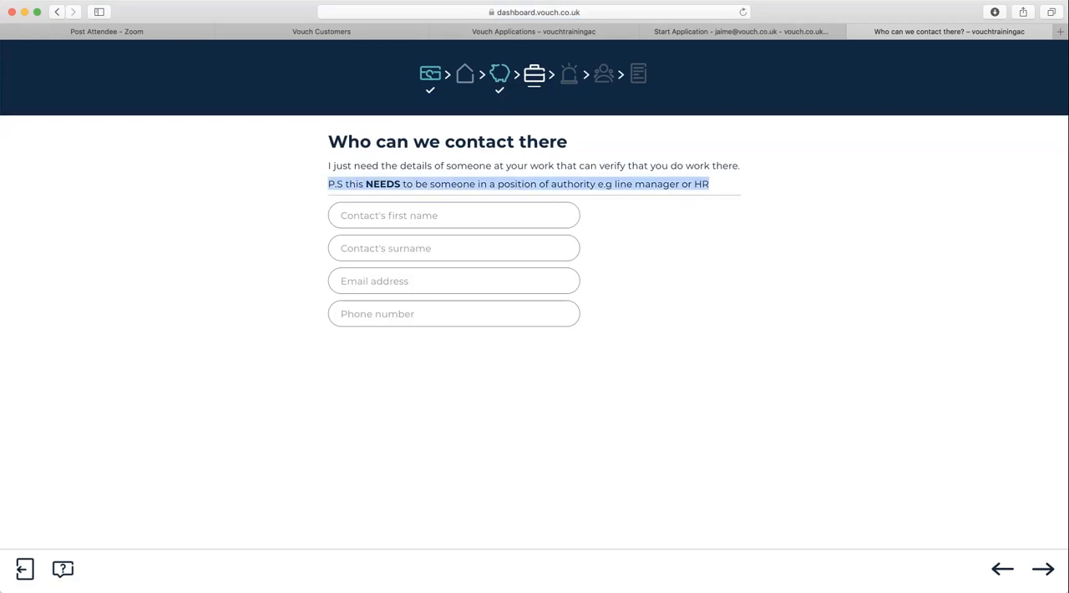
pyautogui.click(454, 215)
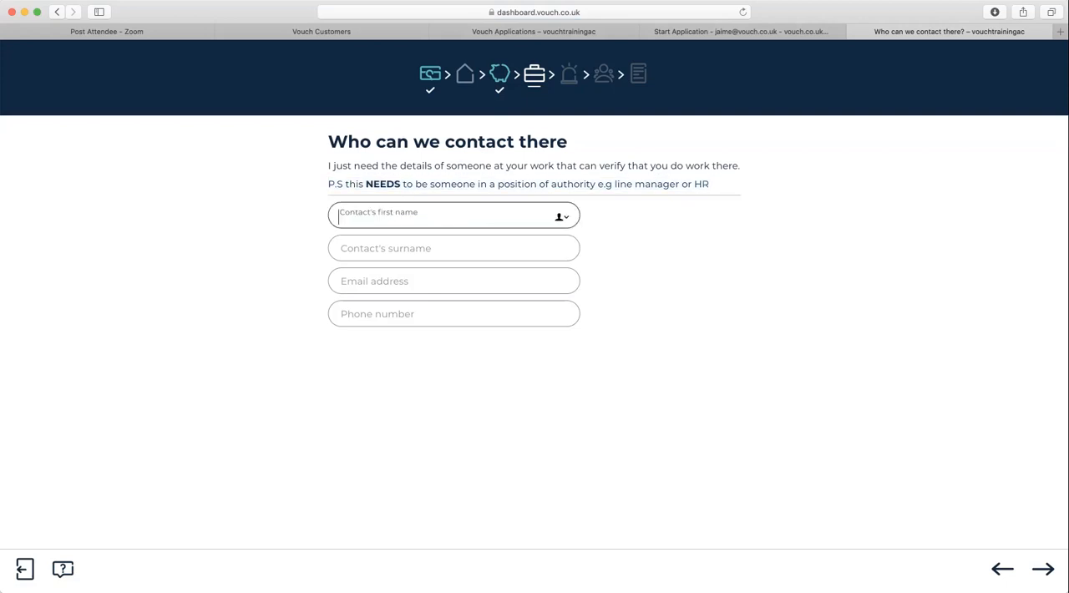
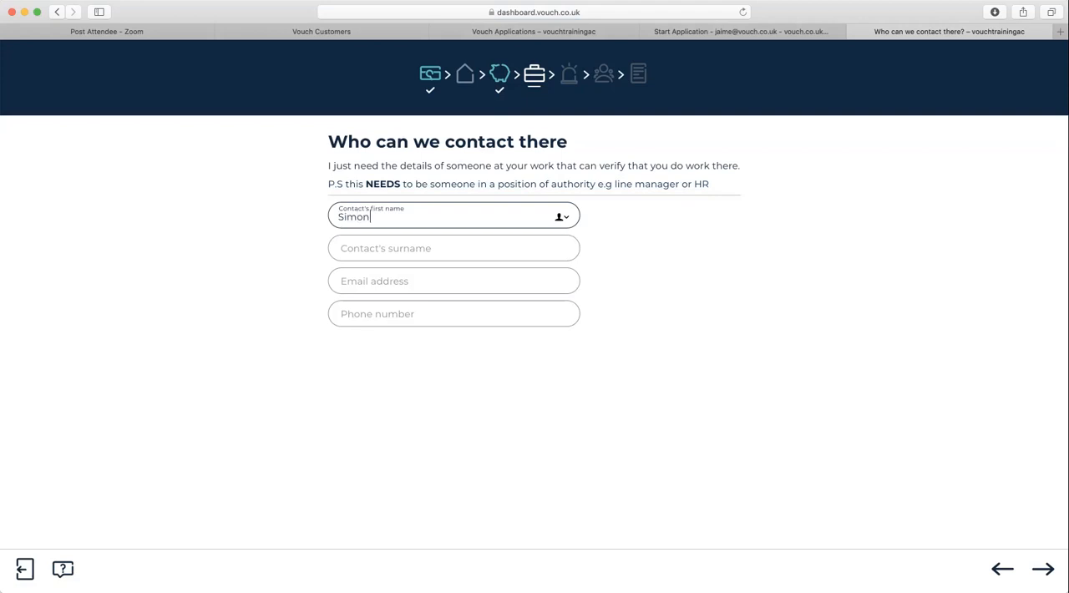
pyautogui.press('Tab')
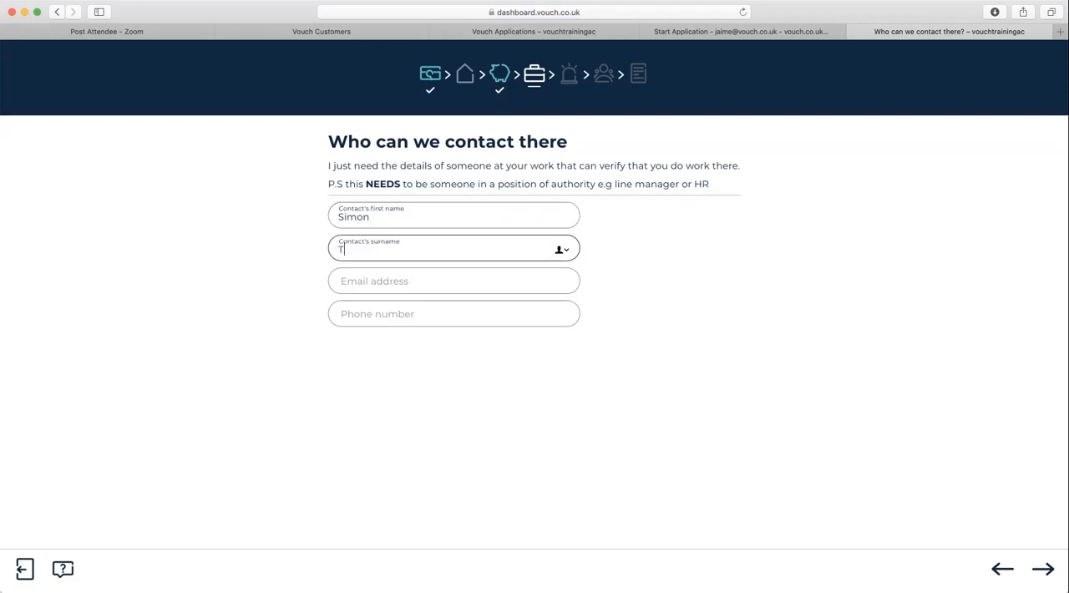
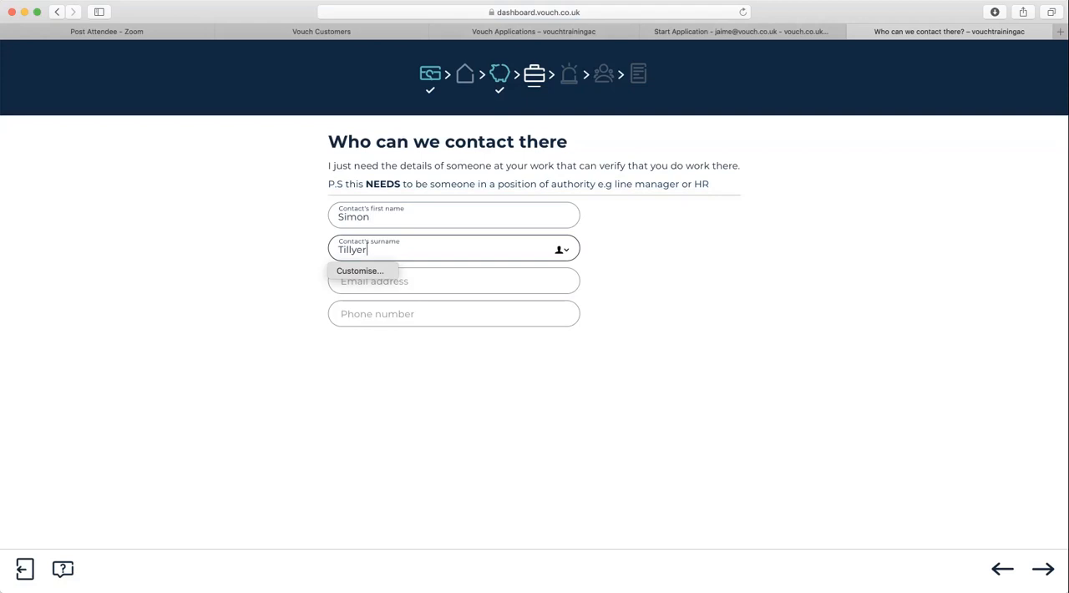
# - Fill in the work contact's email address and phone number, and submit the contact details
pyautogui.press('Tab')
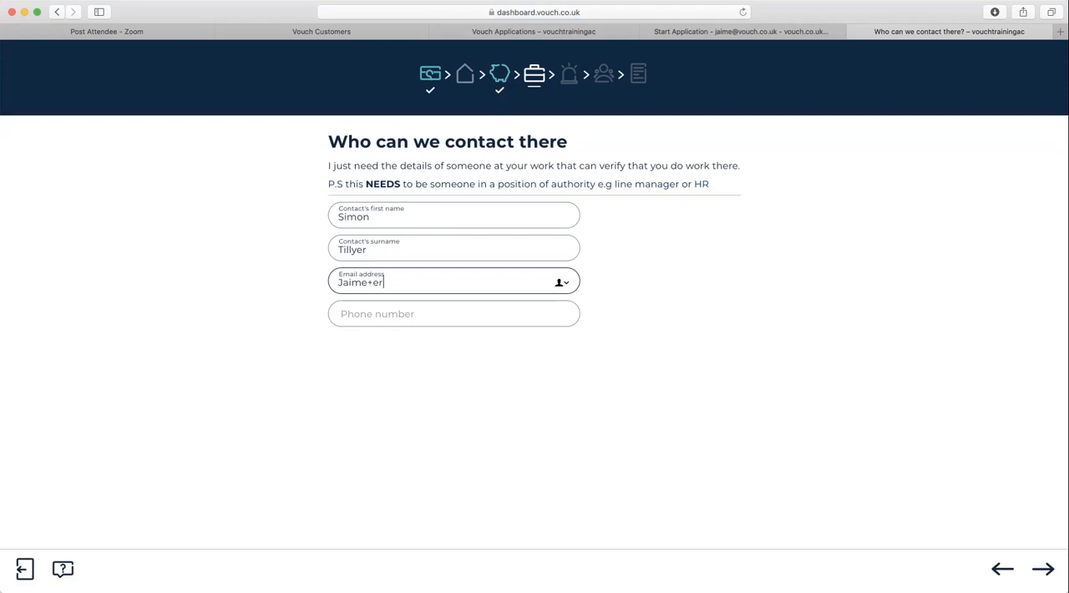
pyautogui.press('Tab')
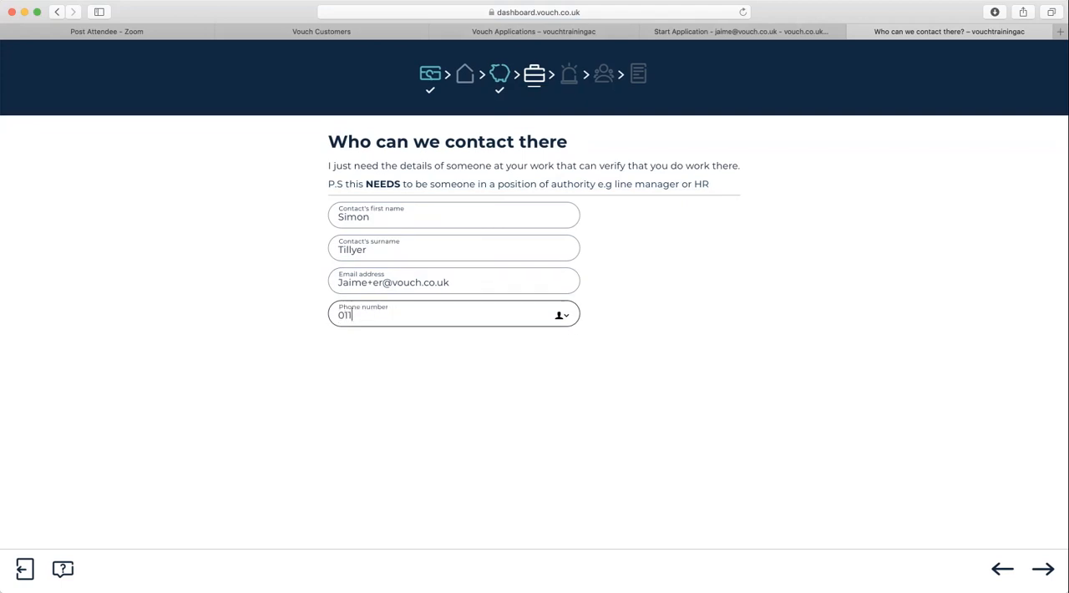
pyautogui.press('Return')
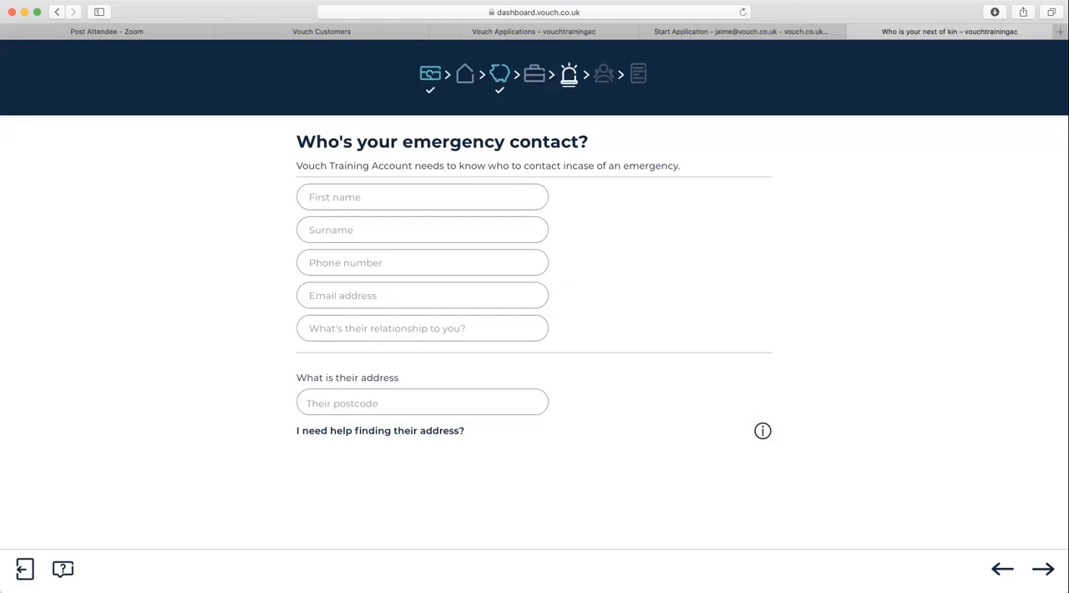
# - Fill in the emergency contact's first name, surname and phone number
pyautogui.click(422, 197)
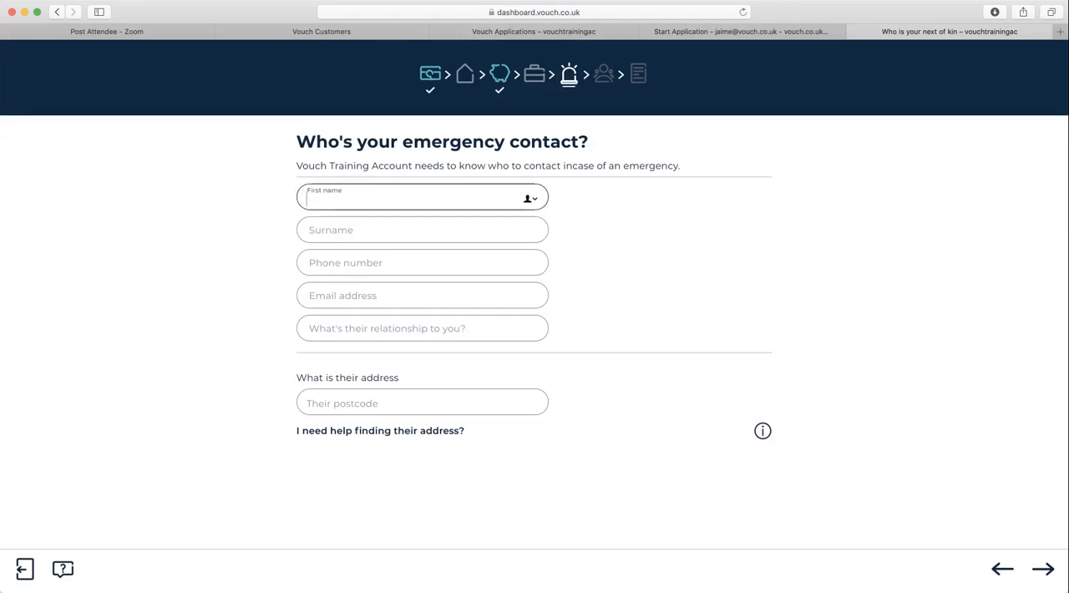
pyautogui.write('Bob')
pyautogui.press('Tab')
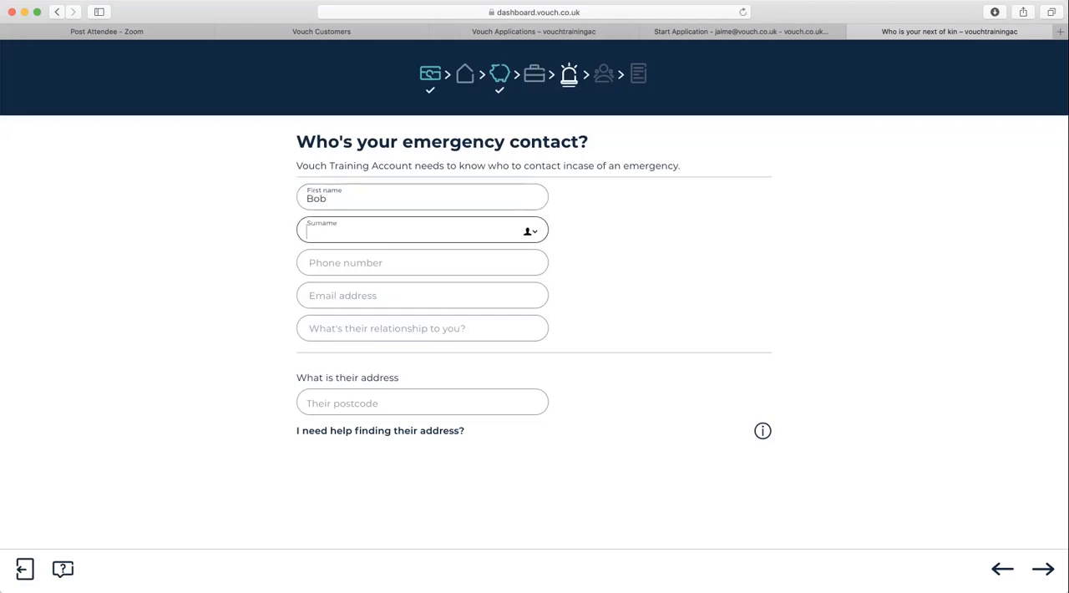
pyautogui.write('Smith')
pyautogui.press('Tab')
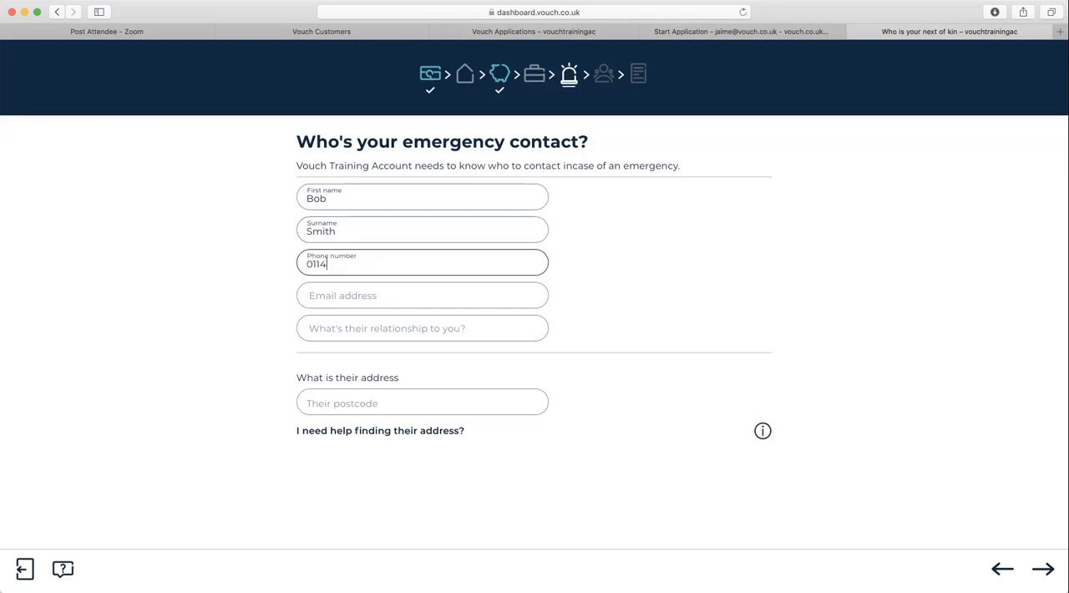
pyautogui.press('Tab')
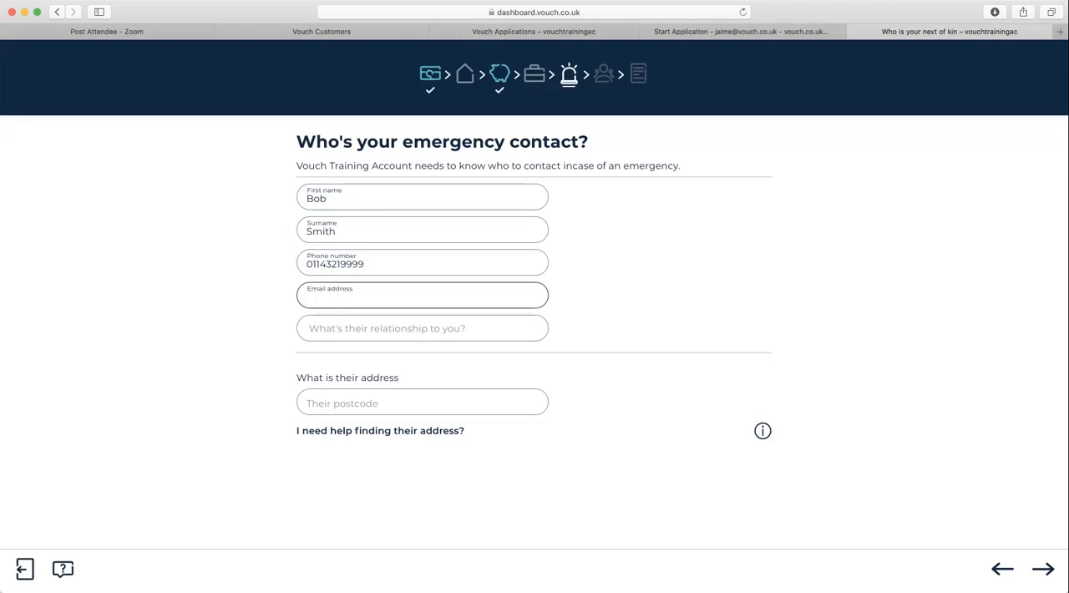
# - Fill in the emergency contact's email address and give their relationship as mum
pyautogui.write('j')
pyautogui.press('BackSpace')
pyautogui.press('Tab')
pyautogui.write('mum')
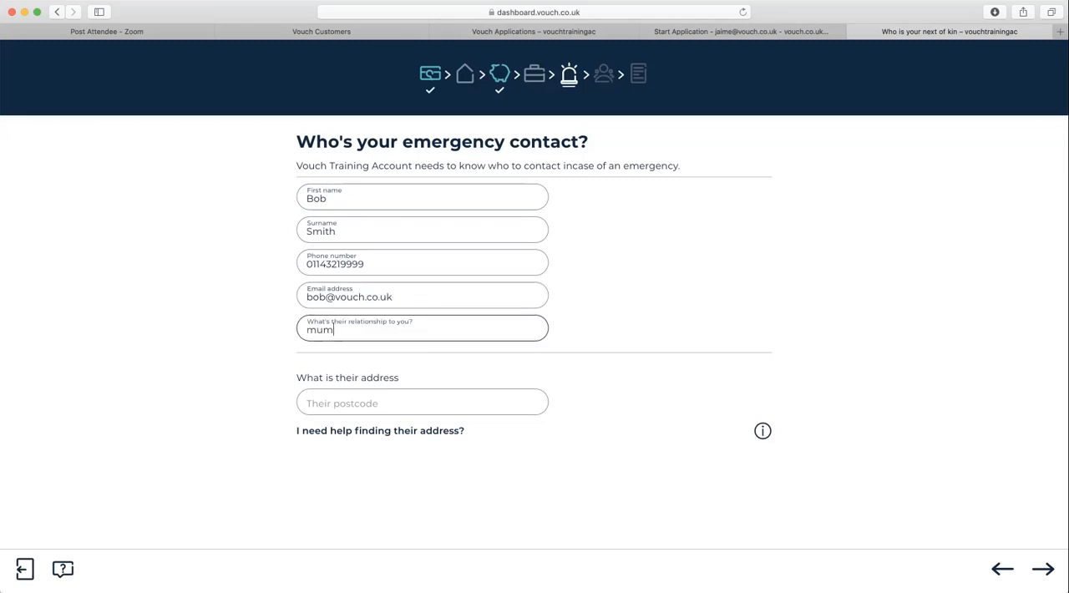
# - Look up the emergency contact's address by postcode, choose the matching address and proceed to the household details
pyautogui.press('Tab')
pyautogui.write('s10 2')
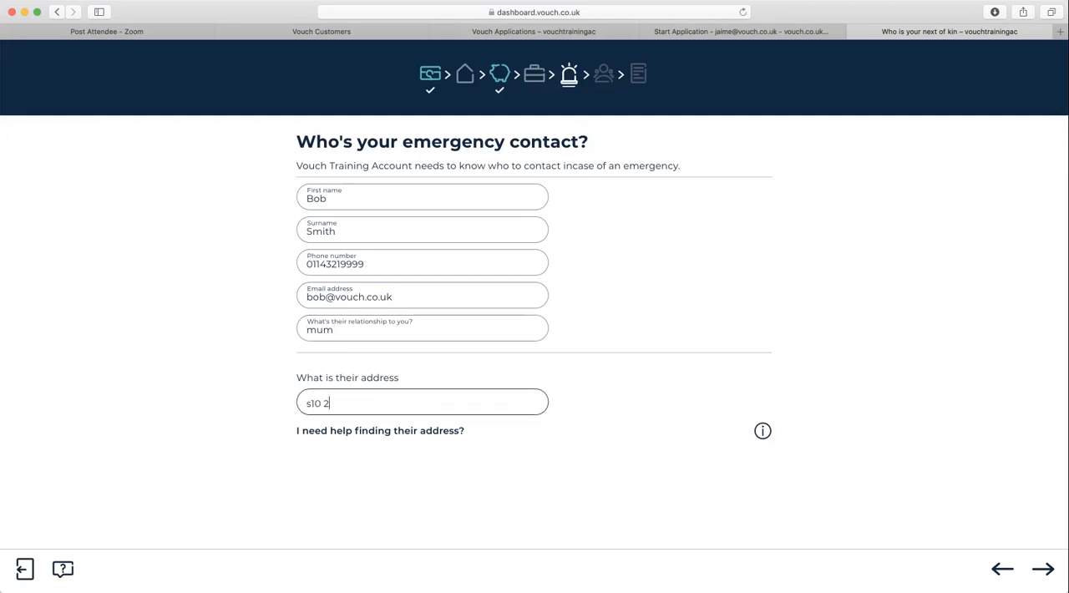
pyautogui.write('dr')
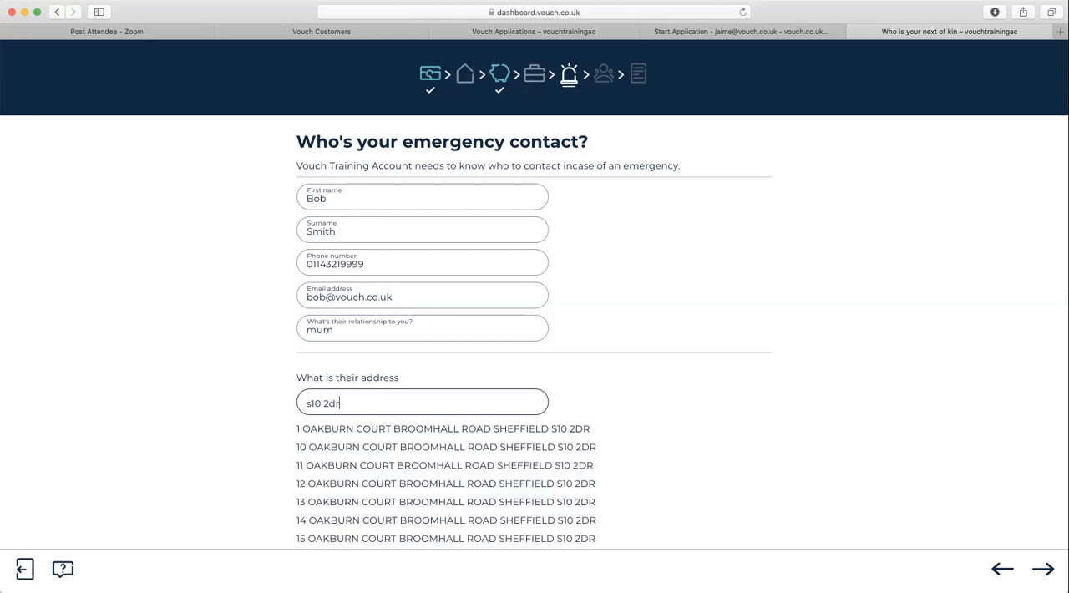
pyautogui.click(446, 483)
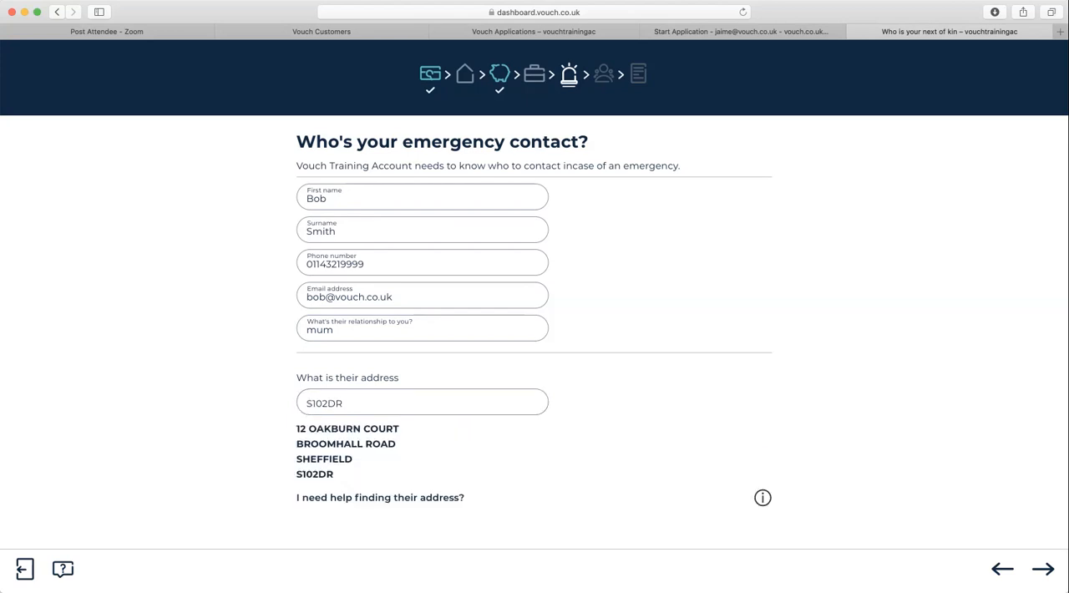
pyautogui.click(1044, 570)
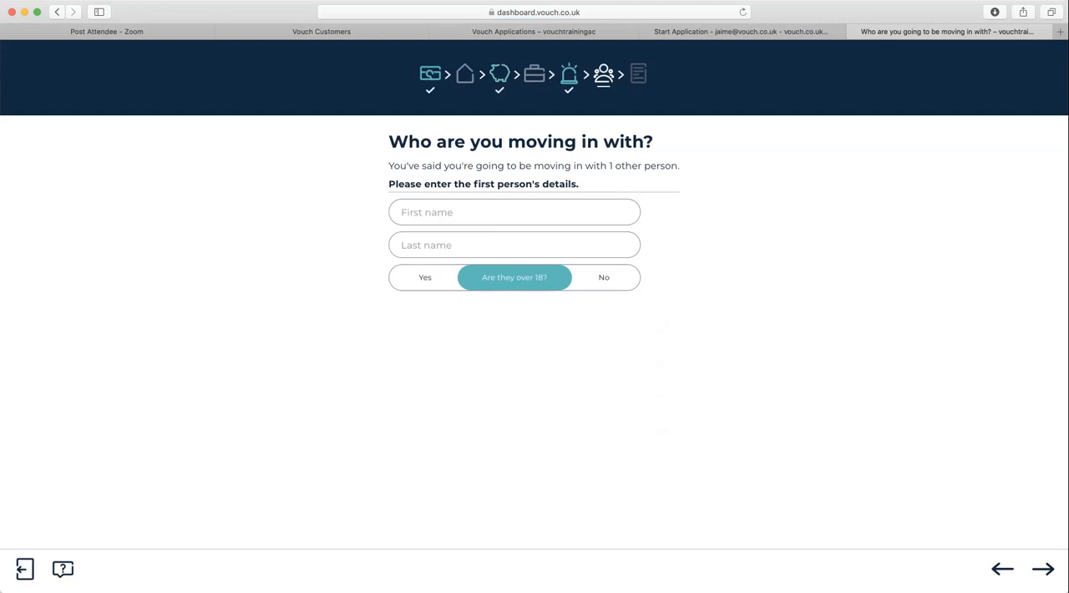
# - Enter the first and last name of the person moving in, mark them as not over 18 and continue
pyautogui.click(515, 213)
pyautogui.press('Tab')
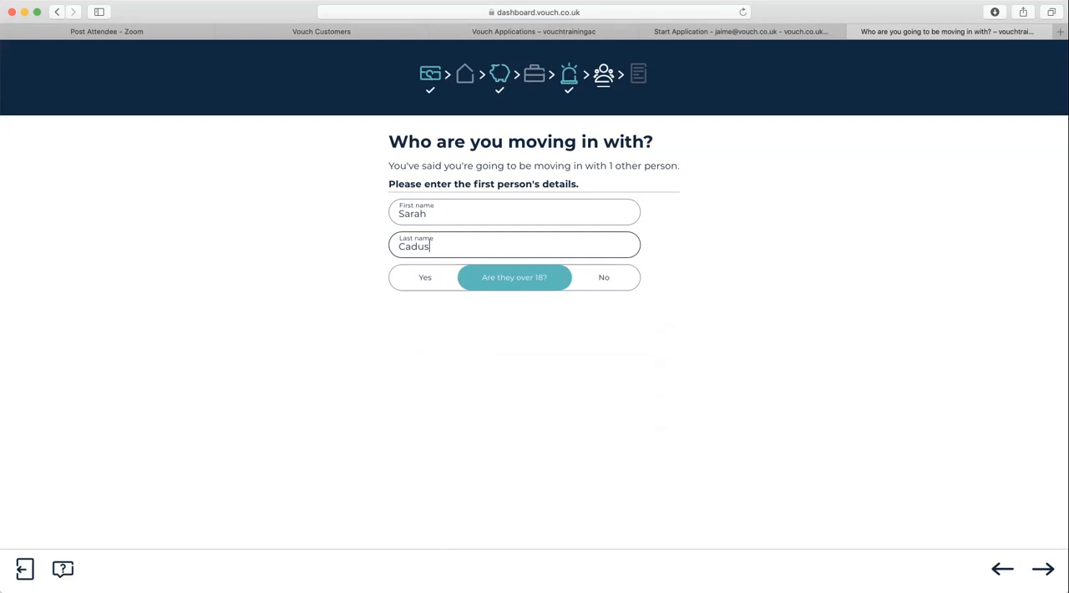
pyautogui.click(425, 278)
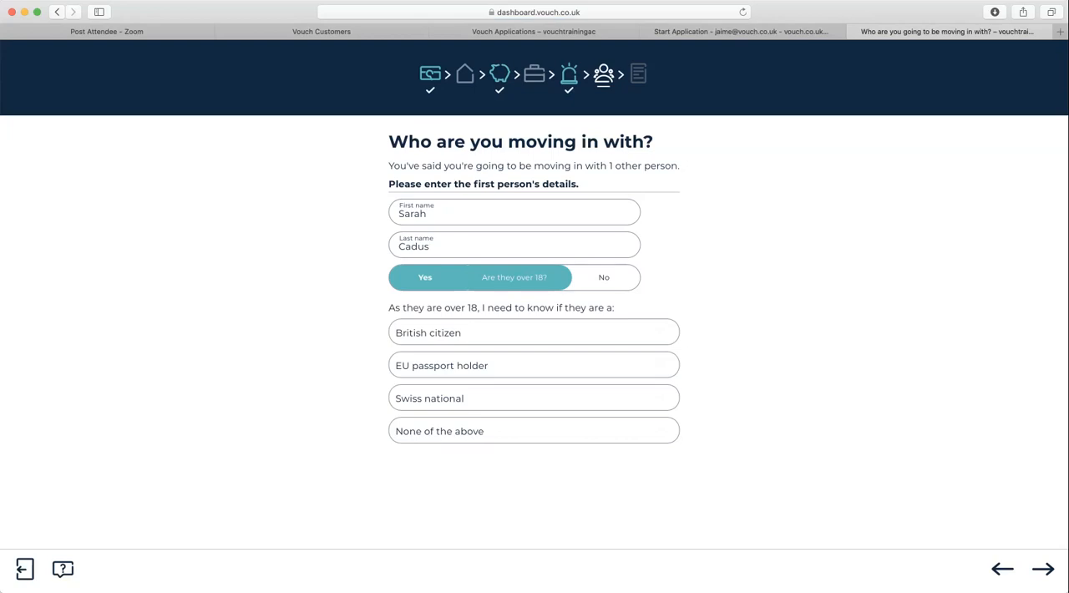
pyautogui.click(604, 278)
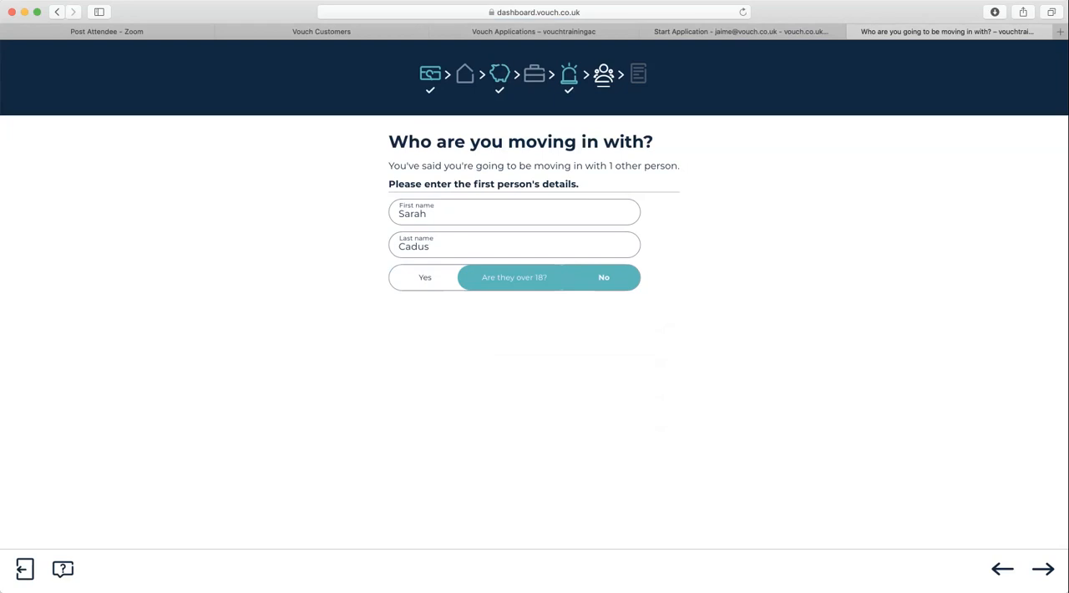
pyautogui.click(1043, 569)
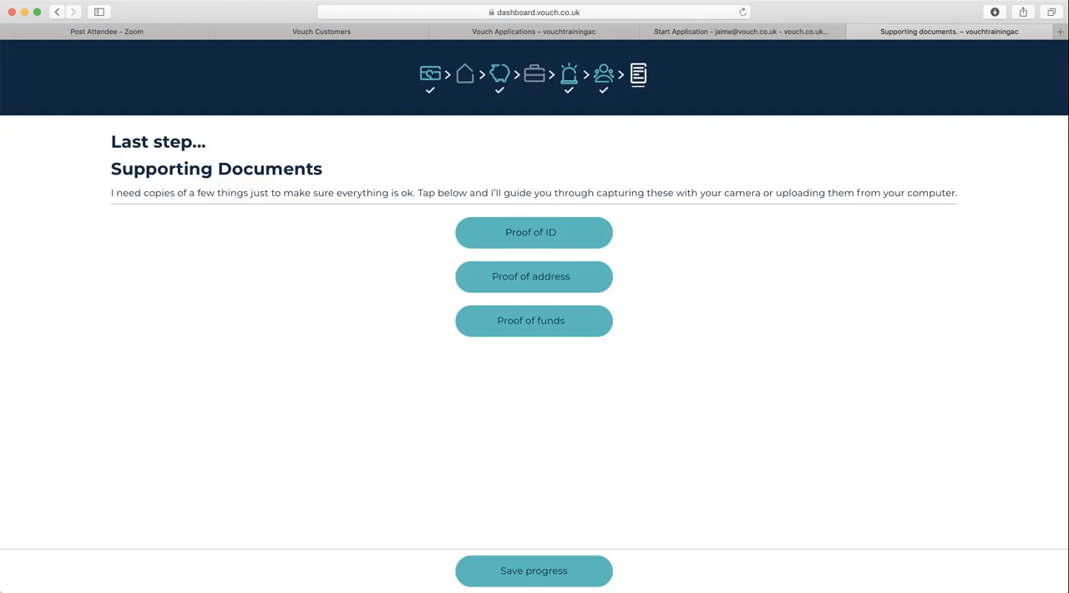
# - Upload passport.jpeg as the proof of ID, with UK passport as the document type
pyautogui.click(534, 233)
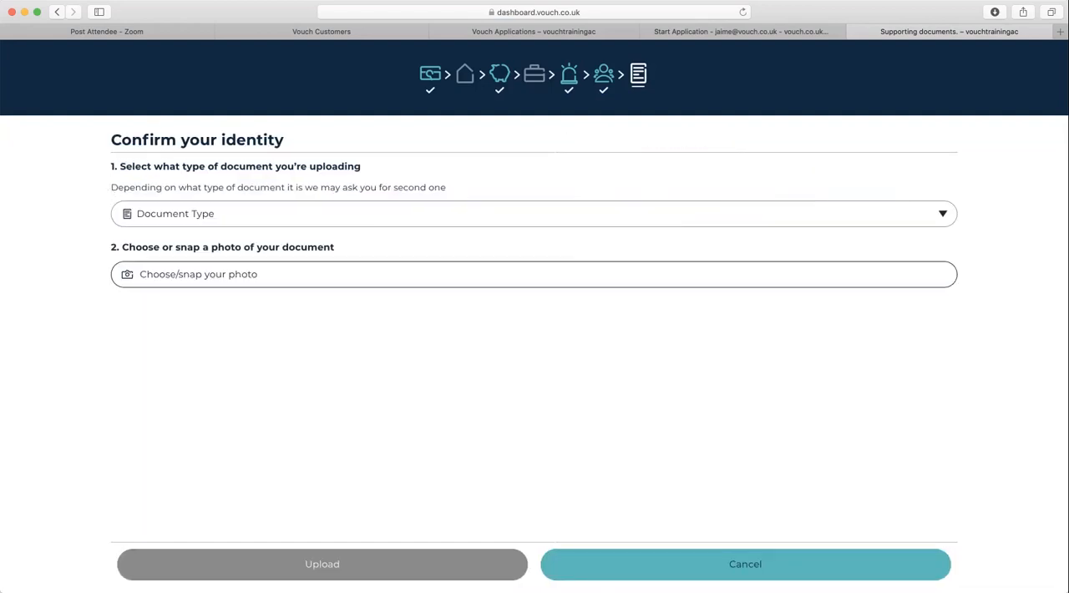
pyautogui.click(534, 213)
pyautogui.click(140, 226)
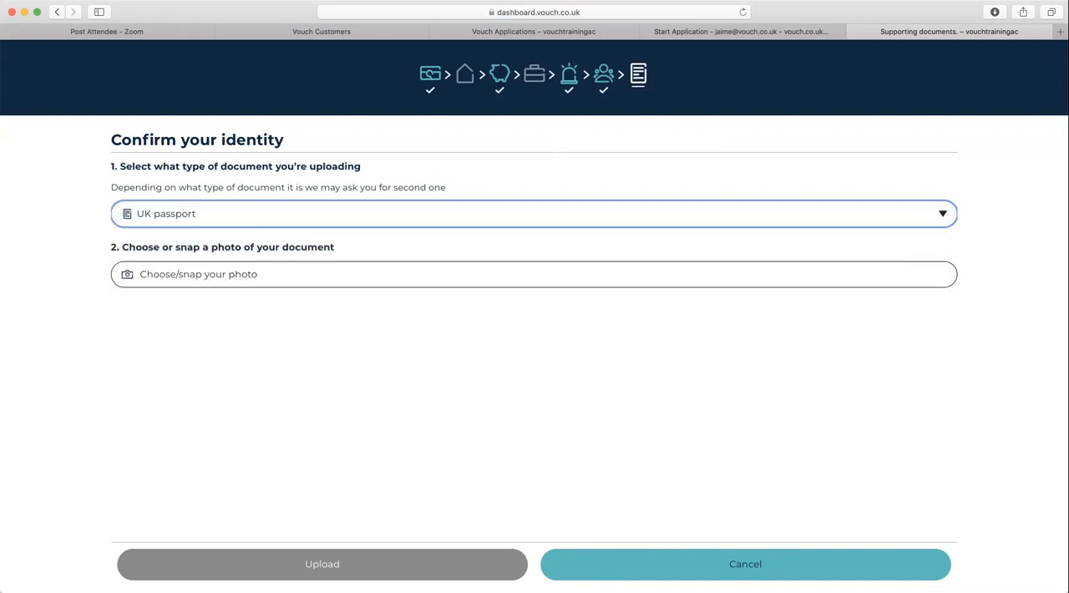
pyautogui.click(534, 274)
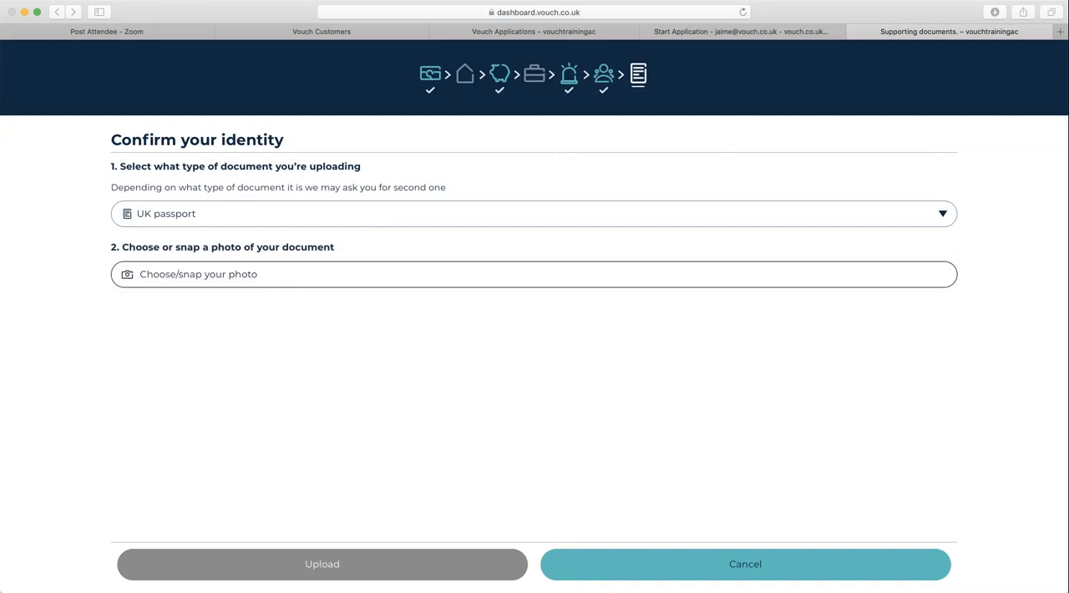
pyautogui.press('Return')
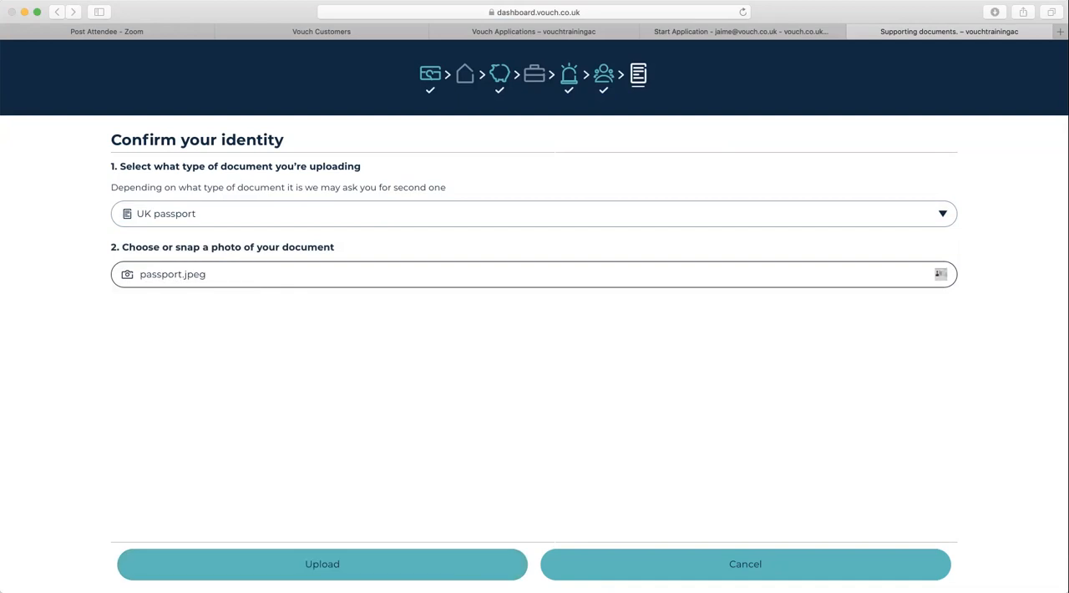
pyautogui.click(322, 565)
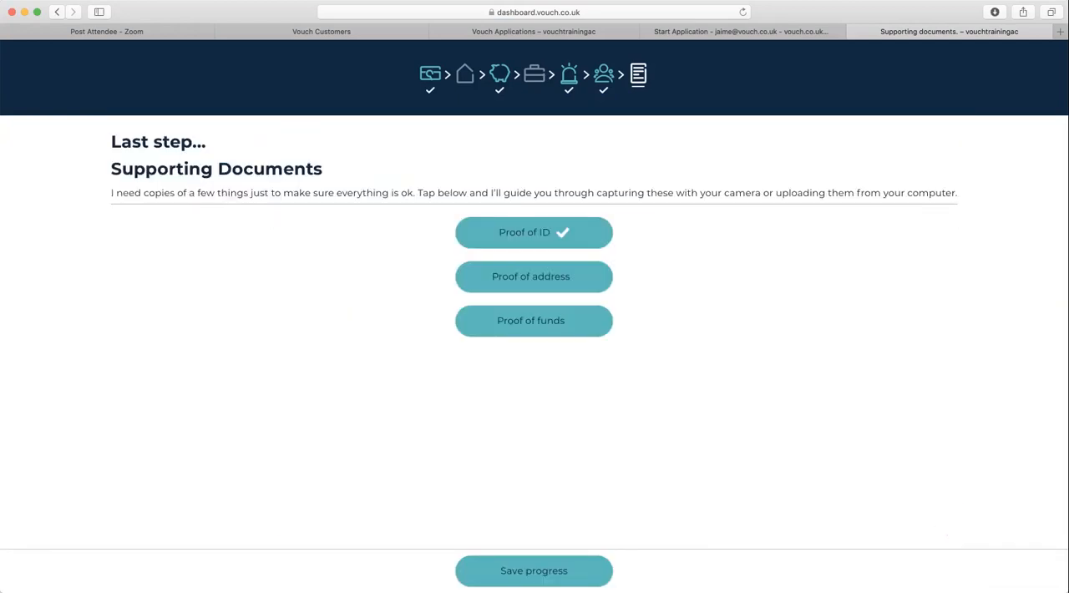
# - Upload Proof of address.jpeg as the proof of address, with Recent utility bill as the document type
pyautogui.click(534, 278)
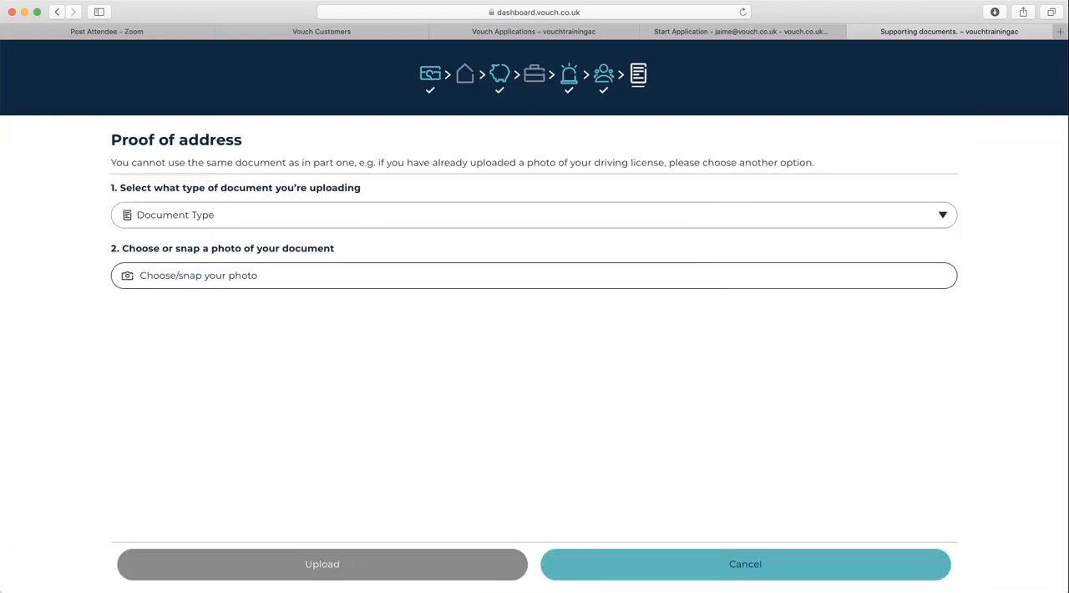
pyautogui.click(534, 221)
pyautogui.press('Return')
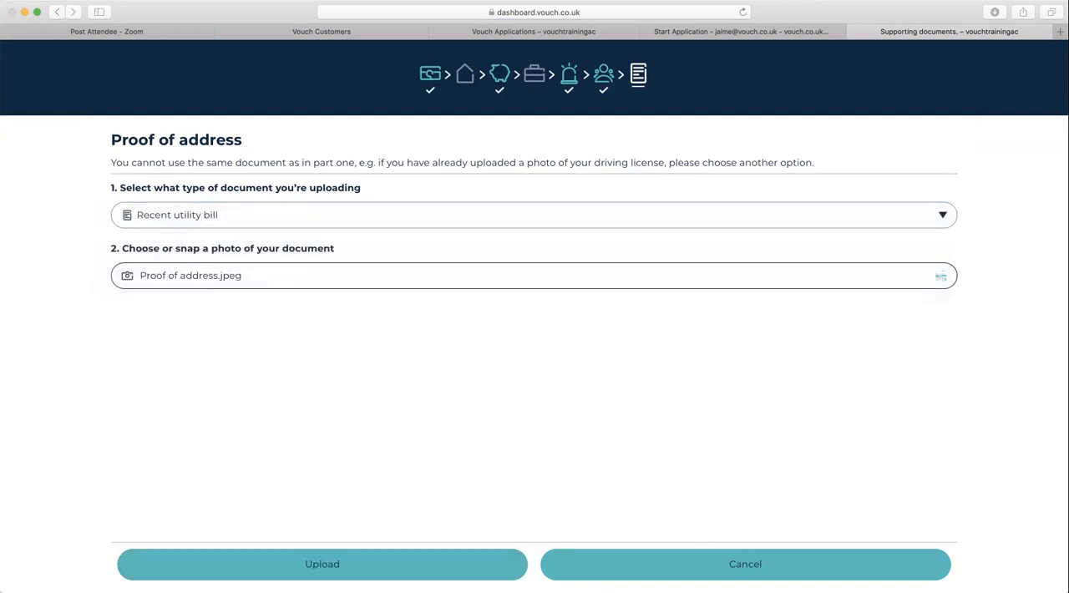
pyautogui.click(323, 565)
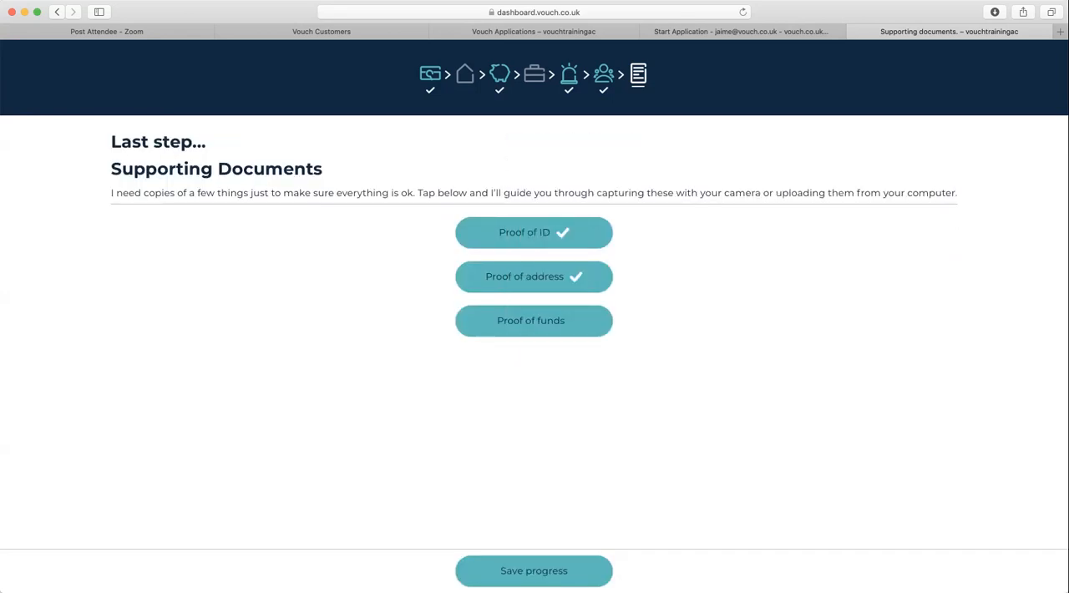
# - Start the proof of funds with document type Payslip and attach payslip.jpeg as its first file
pyautogui.click(534, 321)
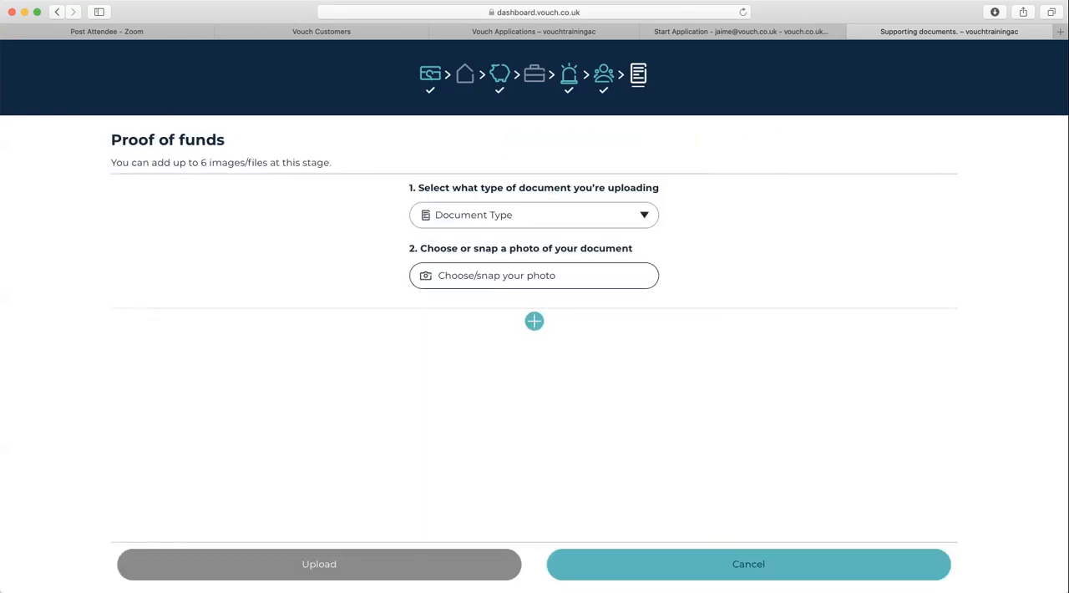
pyautogui.click(534, 216)
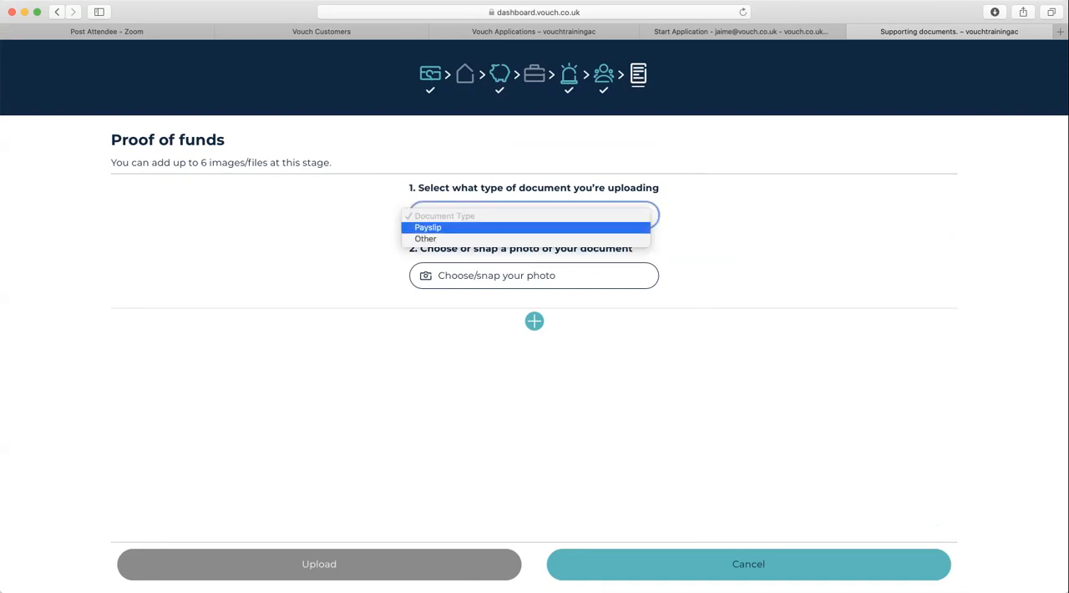
pyautogui.click(526, 228)
pyautogui.click(534, 275)
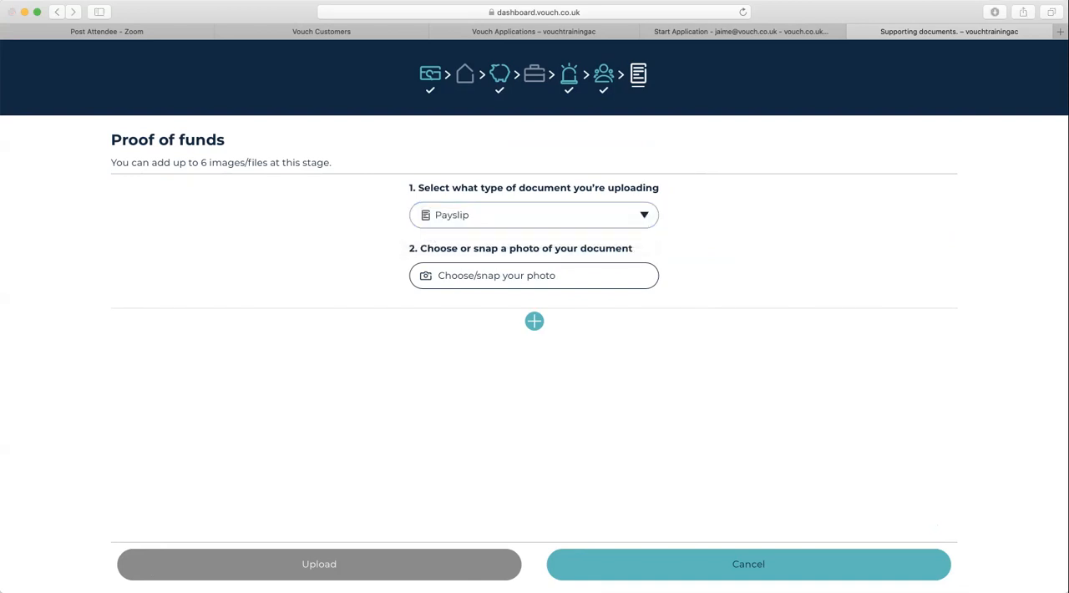
pyautogui.press('Return')
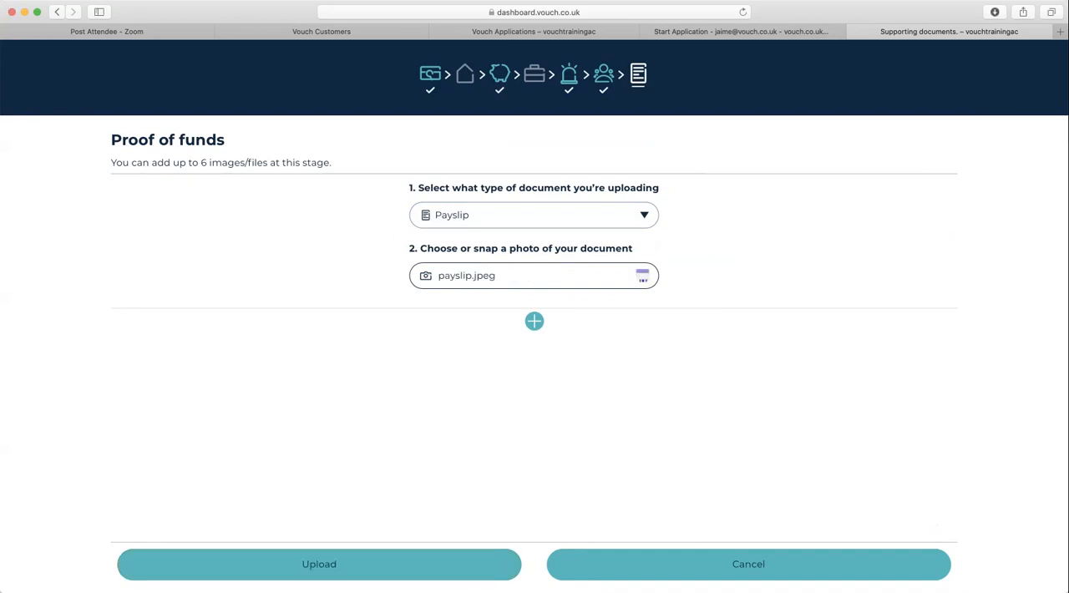
# - Add a second Payslip entry with payslip.jpeg, upload the proof of funds and save the application's progress
pyautogui.click(534, 321)
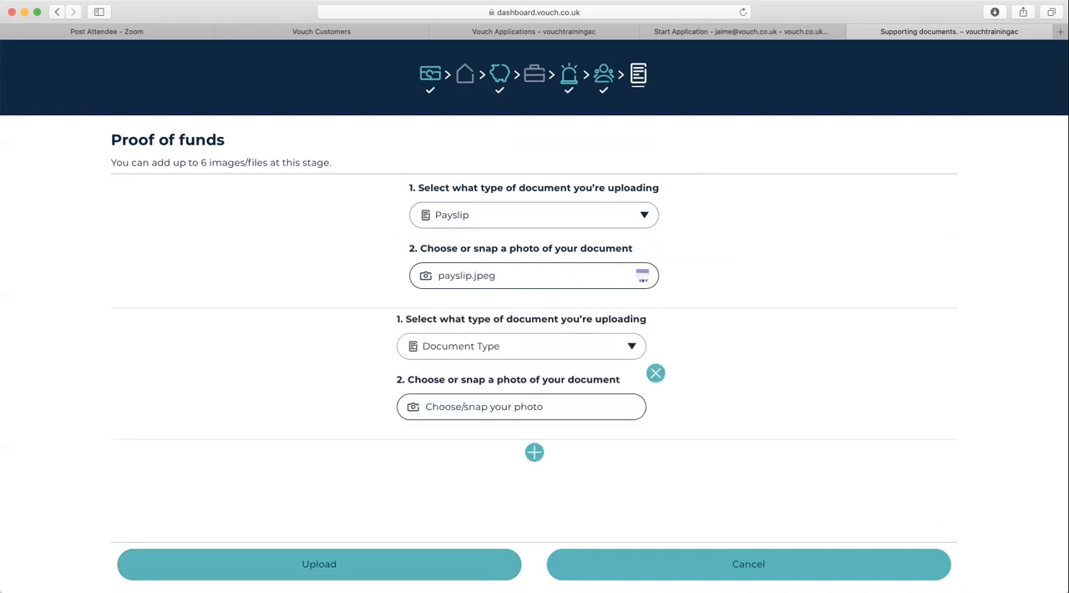
pyautogui.click(521, 347)
pyautogui.click(513, 358)
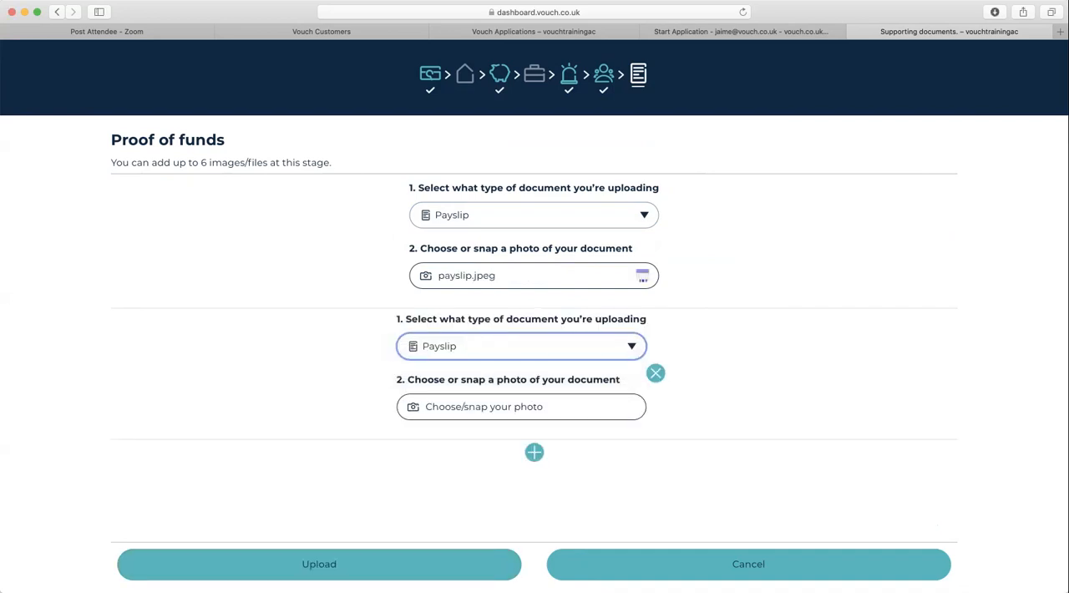
pyautogui.click(521, 407)
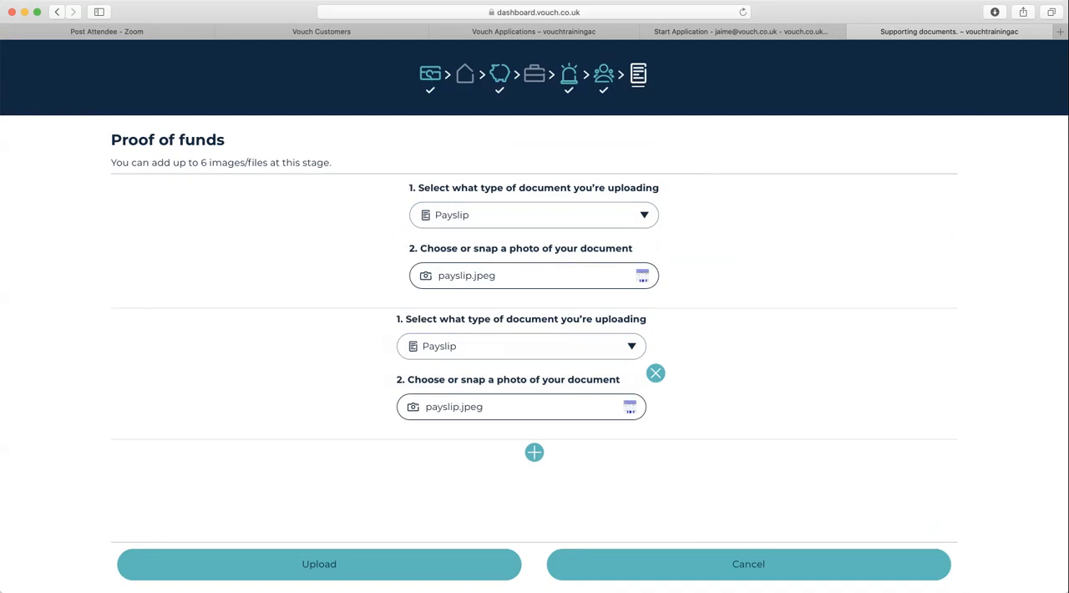
pyautogui.click(319, 565)
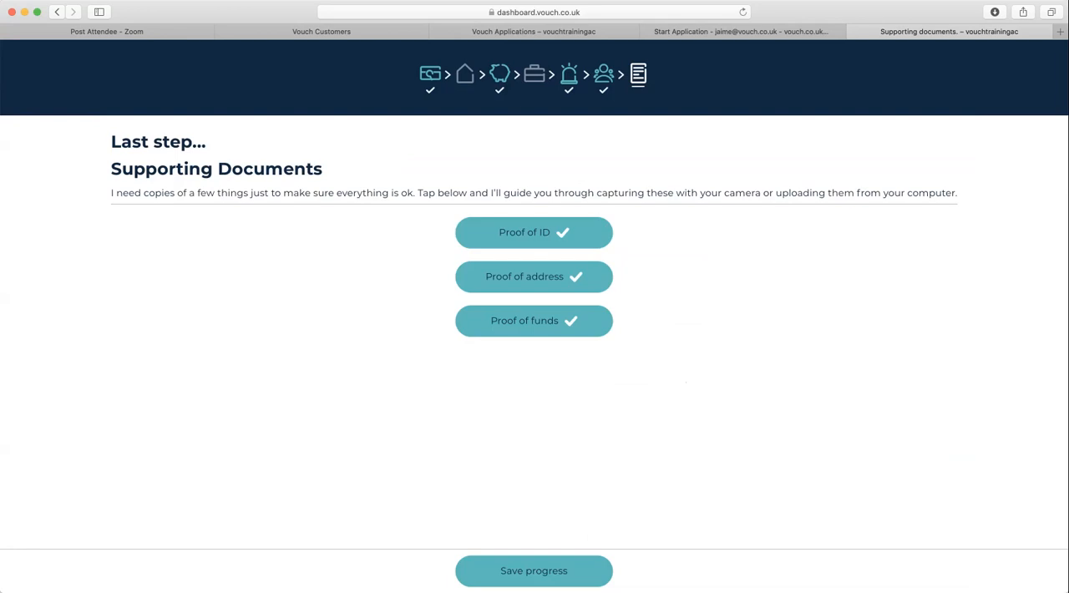
pyautogui.click(534, 571)
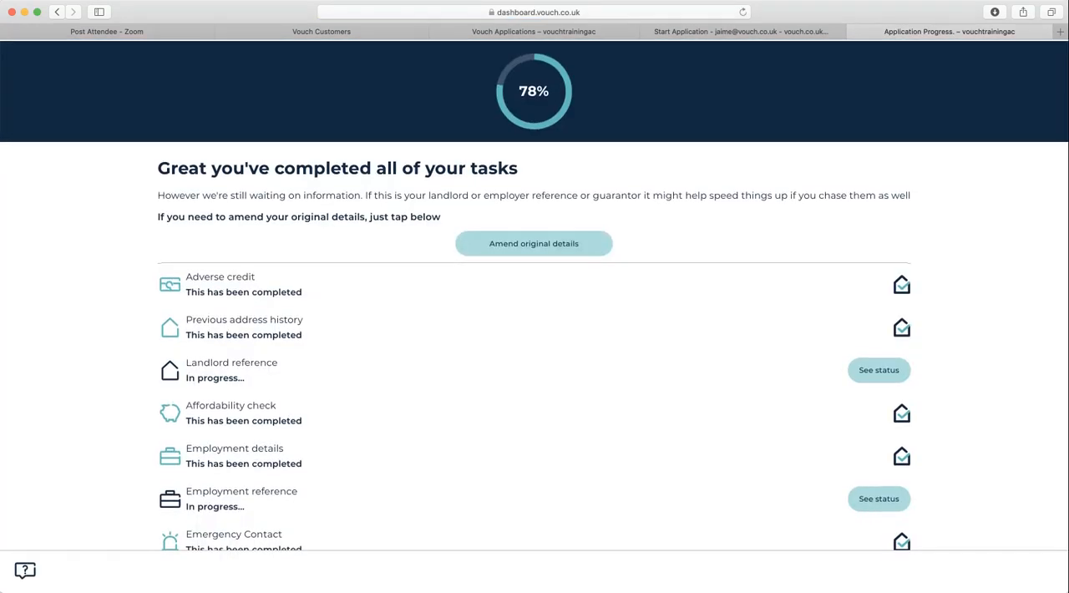
# - Review the application progress list to see which sections are completed and which references are outstanding
pyautogui.scroll(-2, 534, 345)
pyautogui.scroll(1, 534, 345)
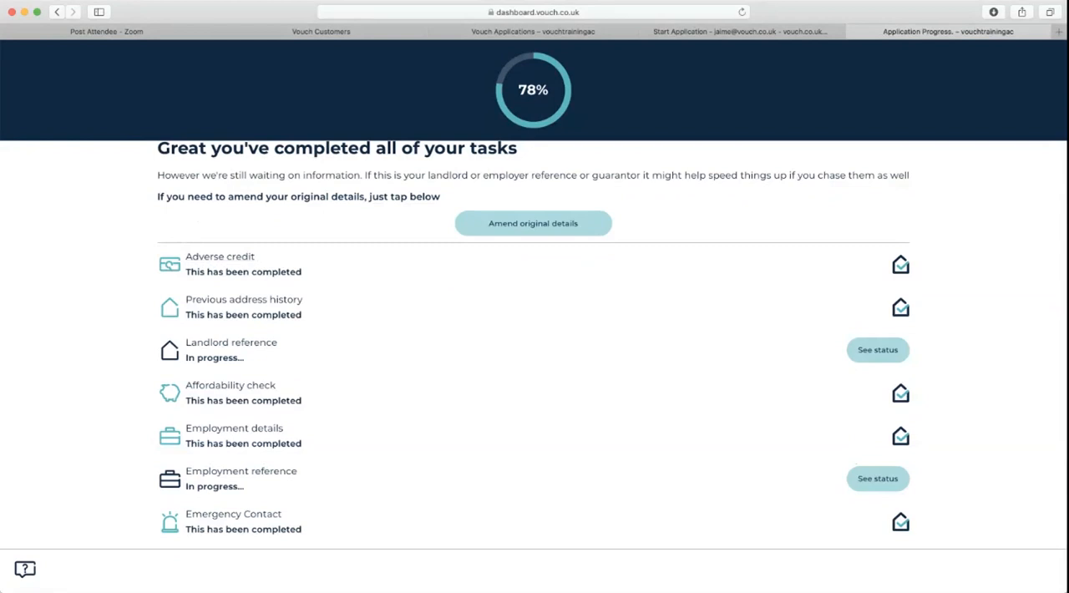
pyautogui.scroll(-2, 535, 343)
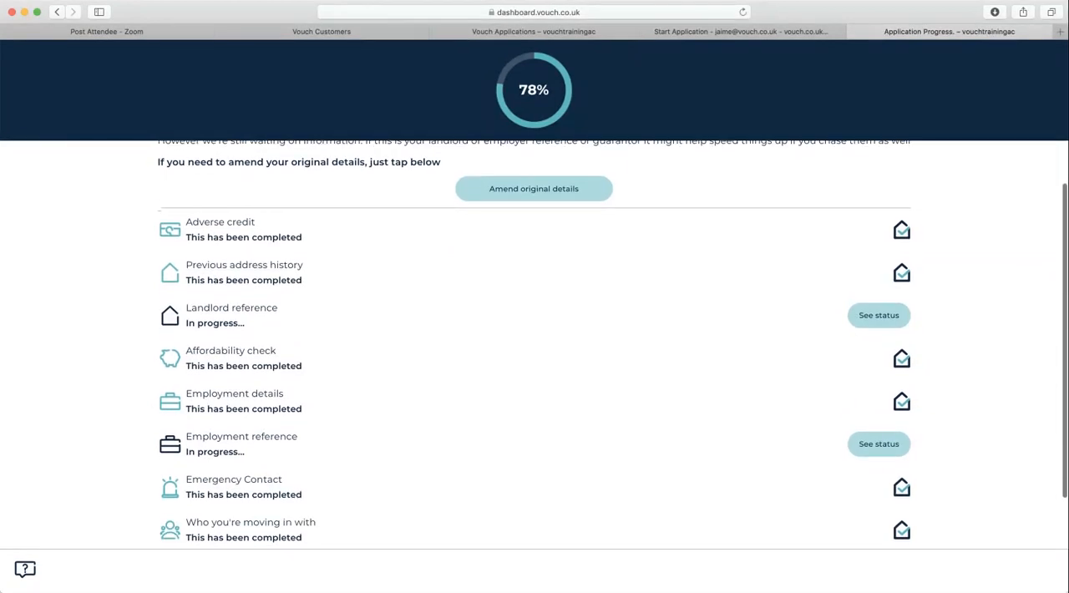
pyautogui.scroll(-1, 534, 343)
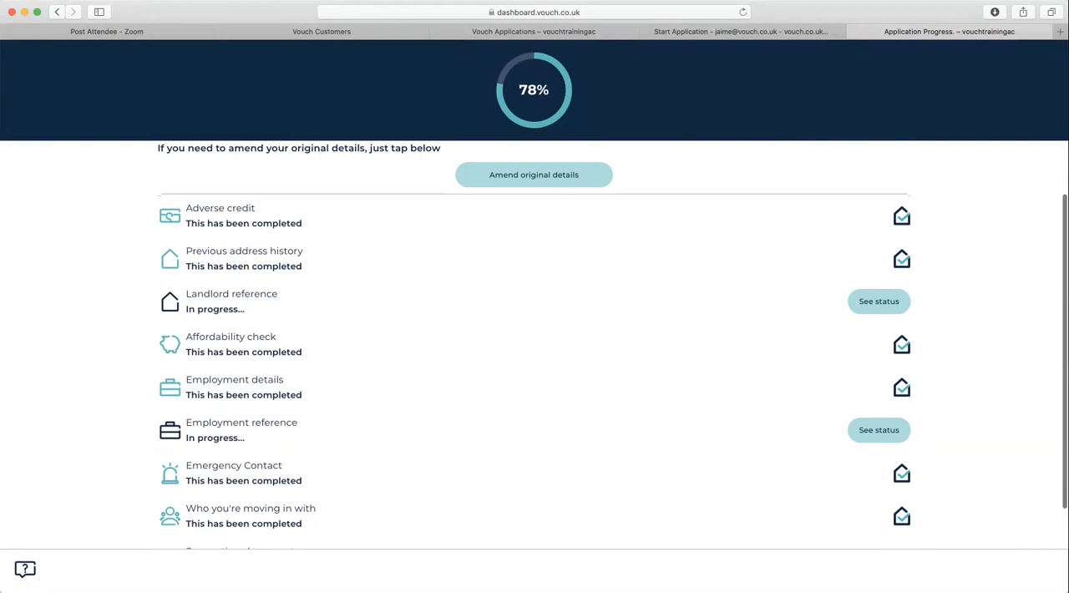
pyautogui.scroll(-3, 534, 343)
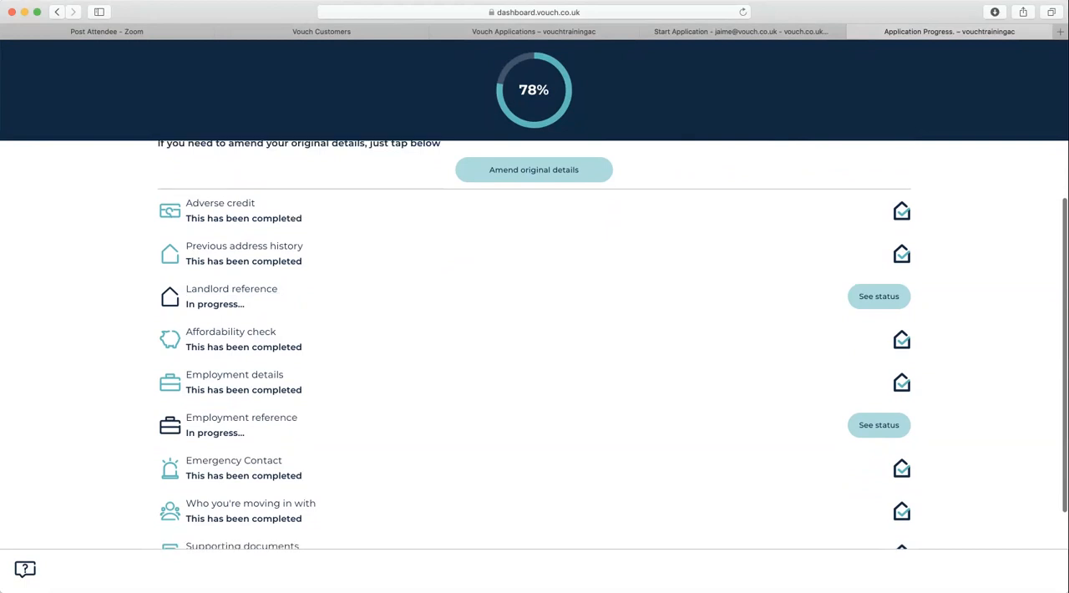
pyautogui.scroll(4, 535, 343)
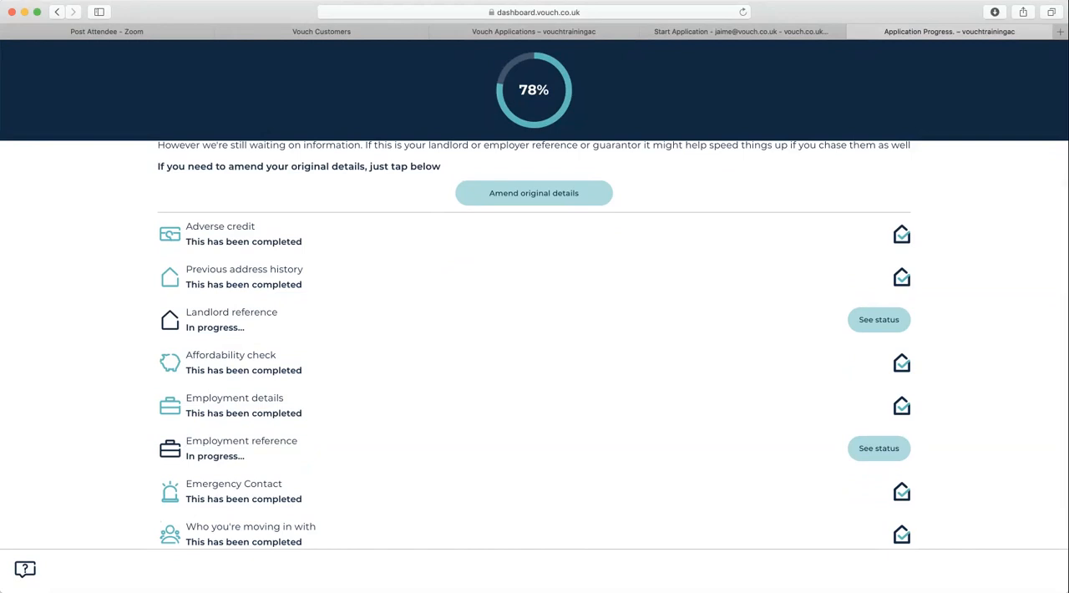
# - Check the landlord reference's status, view the referee details available for updating and return to the application progress page
pyautogui.click(878, 320)
pyautogui.scroll(-2, 613, 345)
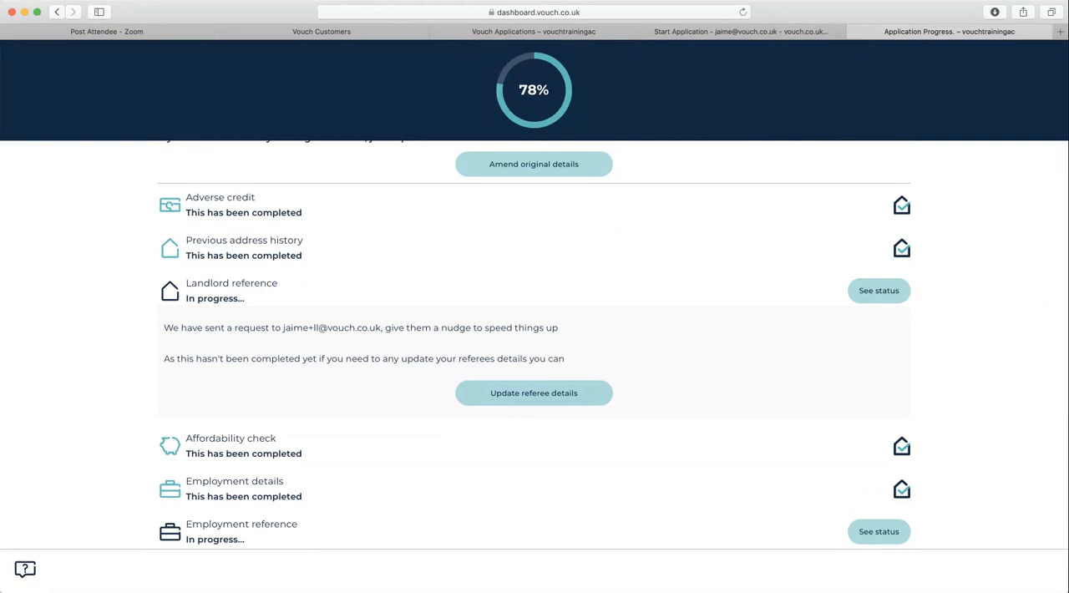
pyautogui.scroll(1, 535, 345)
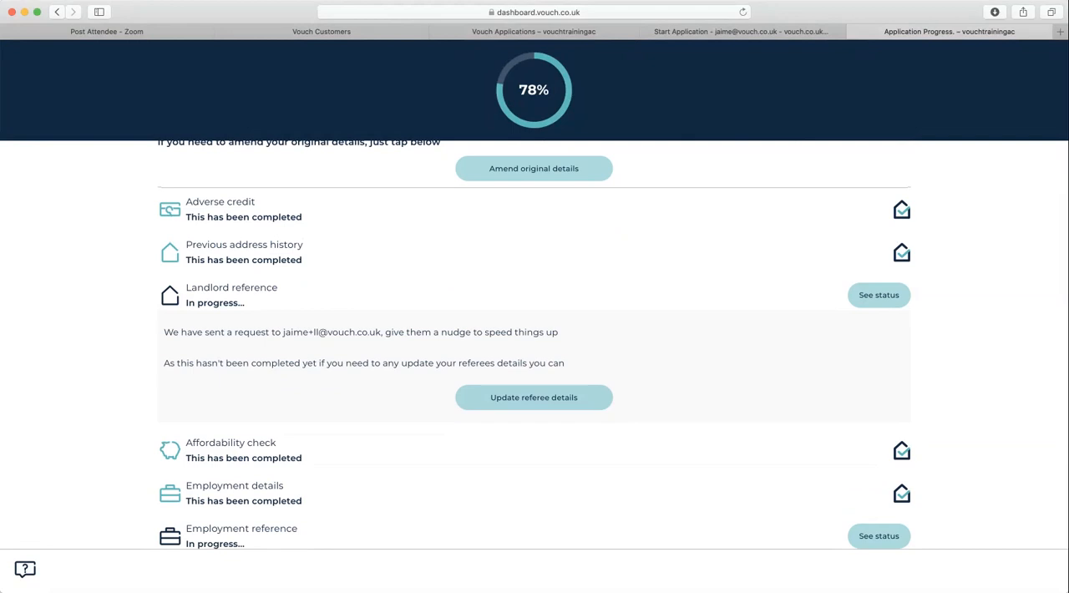
pyautogui.click(534, 398)
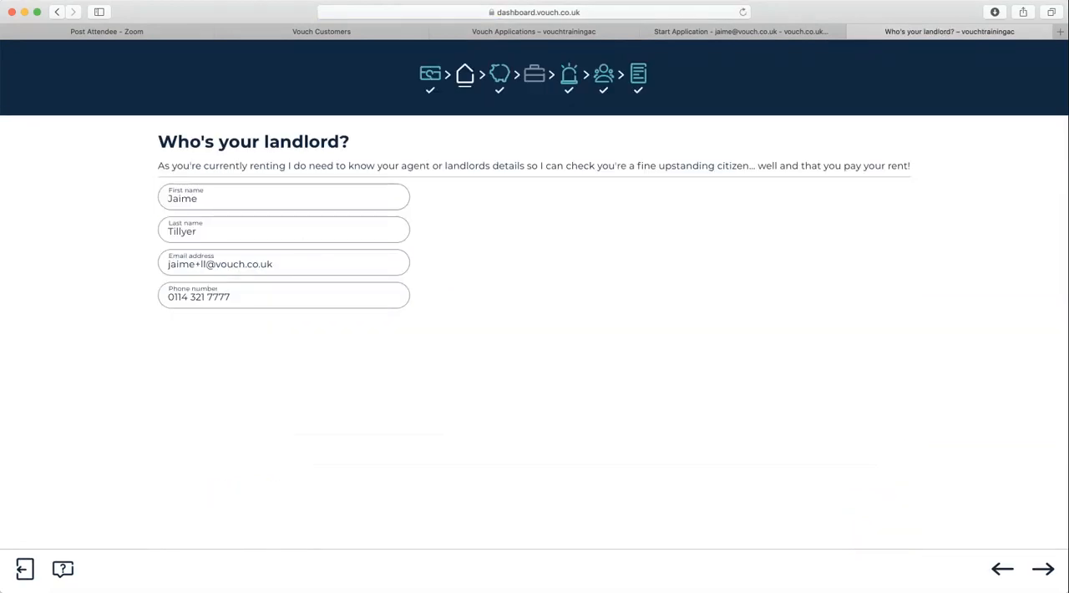
pyautogui.click(1043, 568)
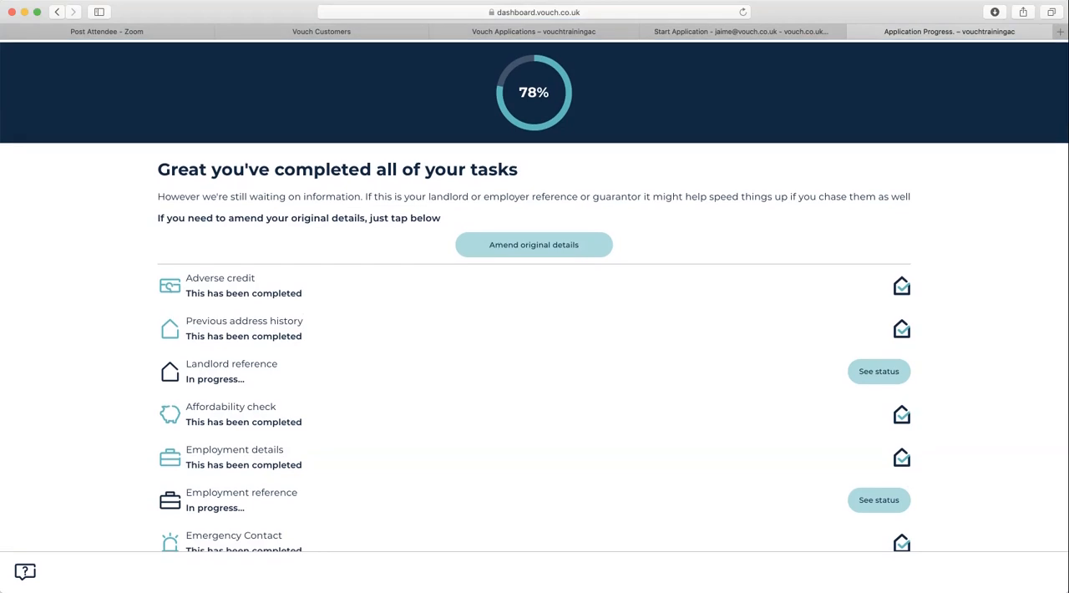
# - Look through the whole progress list again, from adverse credit down to supporting documents
pyautogui.scroll(-3, 534, 342)
pyautogui.scroll(2, 535, 343)
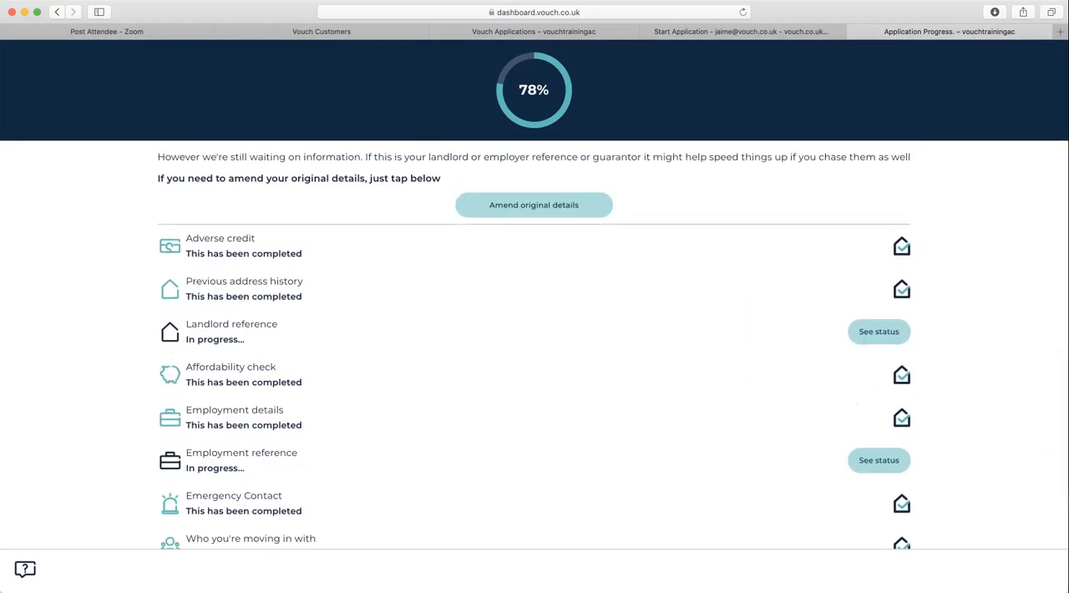
pyautogui.scroll(-2, 535, 343)
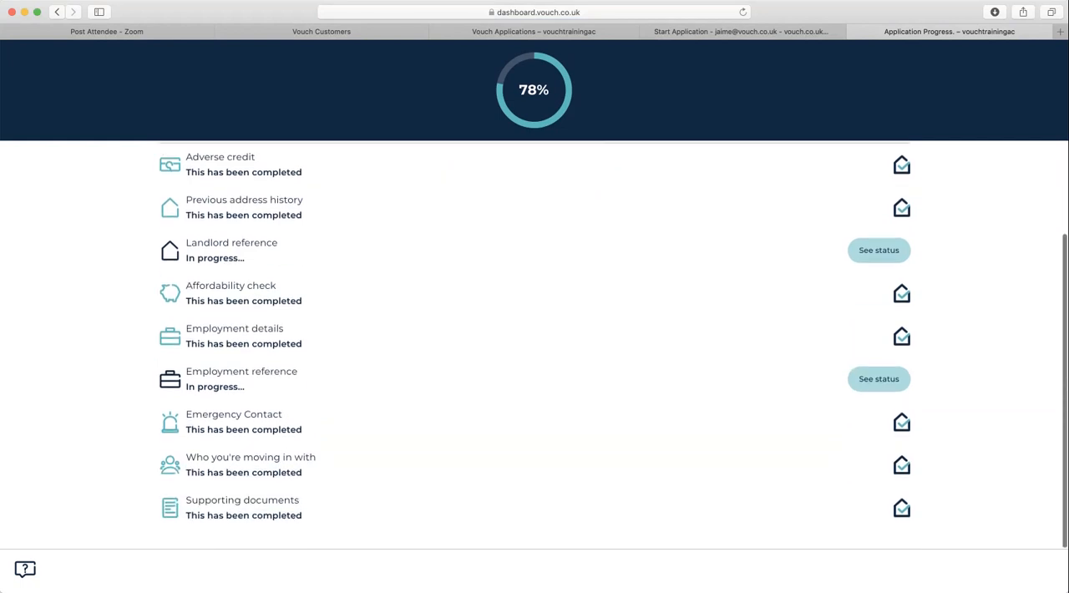
pyautogui.scroll(3, 535, 342)
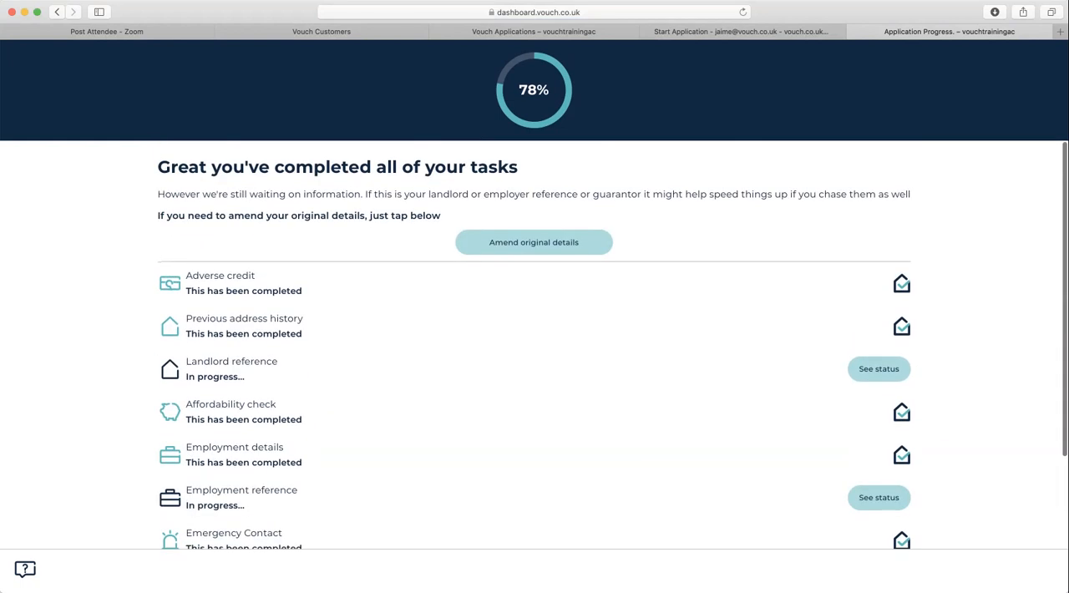